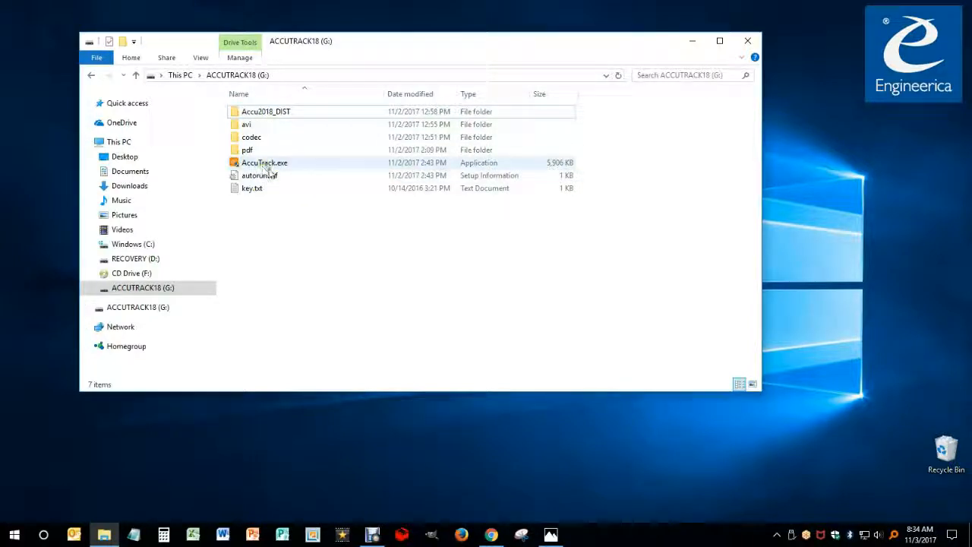
Run AccuTrack.exe from the ACCUTRACK18 drive, start the AccuTrack 2018 installation, and clear the launcher and file window away
left_click(266, 166)
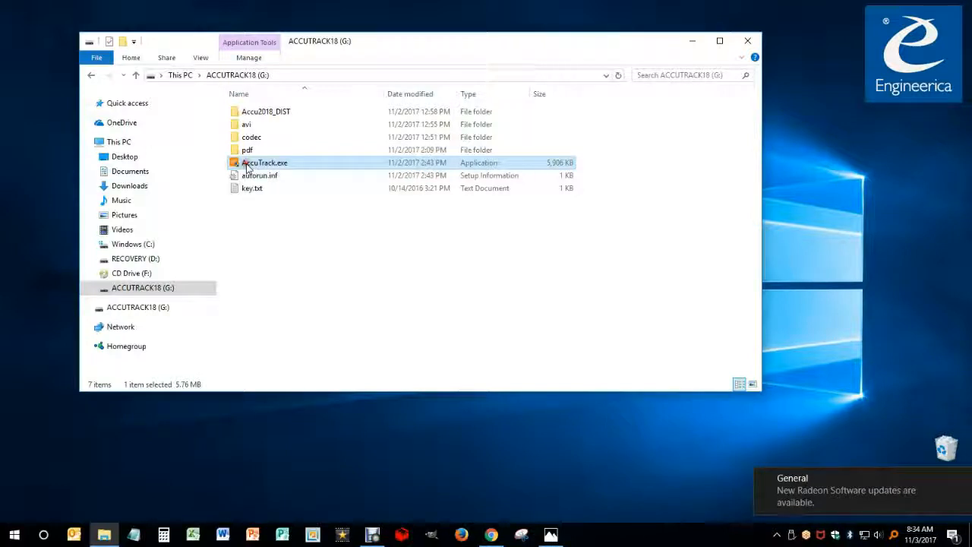
double_click(247, 166)
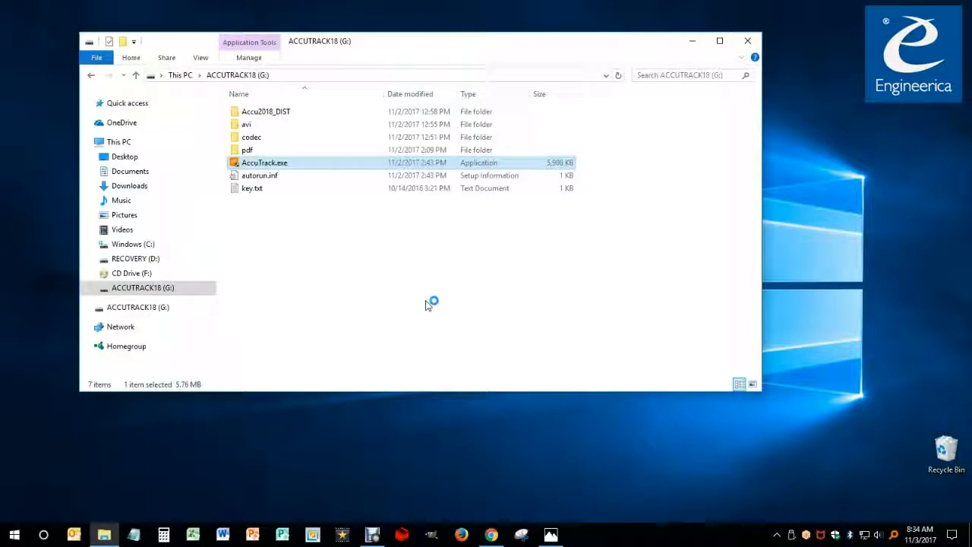
left_click(371, 327)
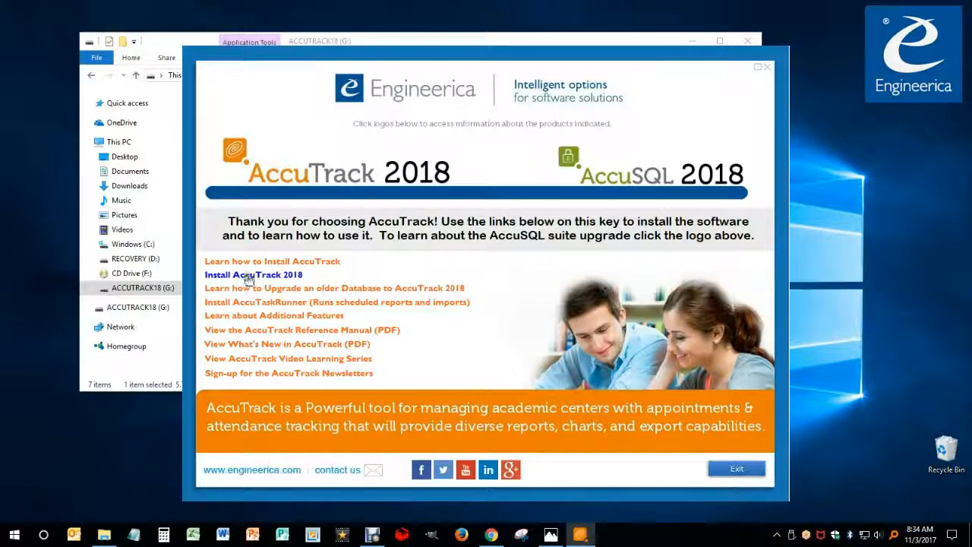
left_click(281, 278)
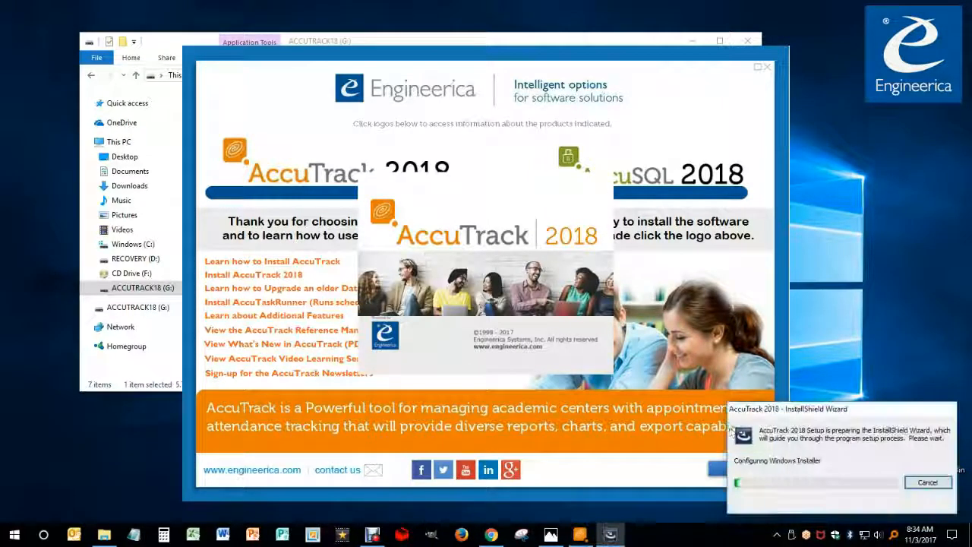
left_click(715, 471)
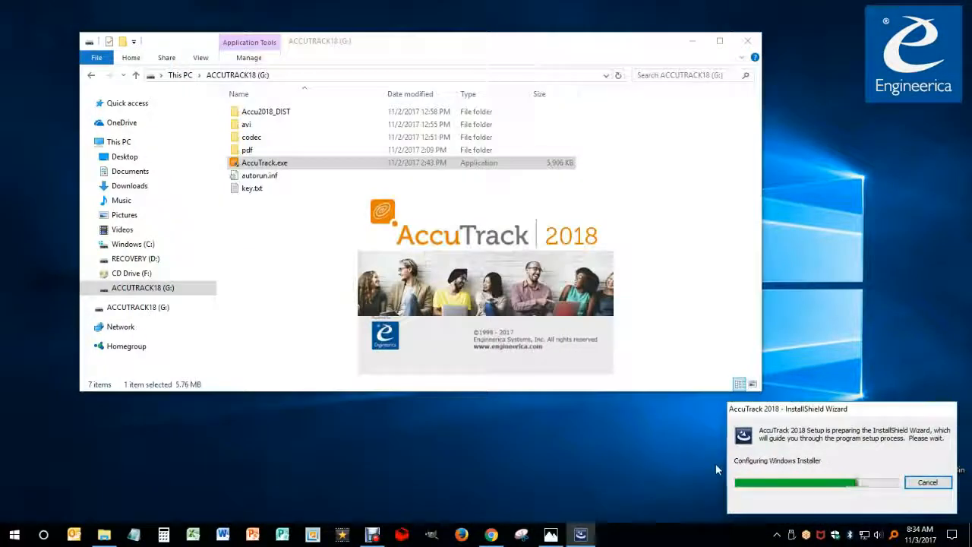
left_click(692, 41)
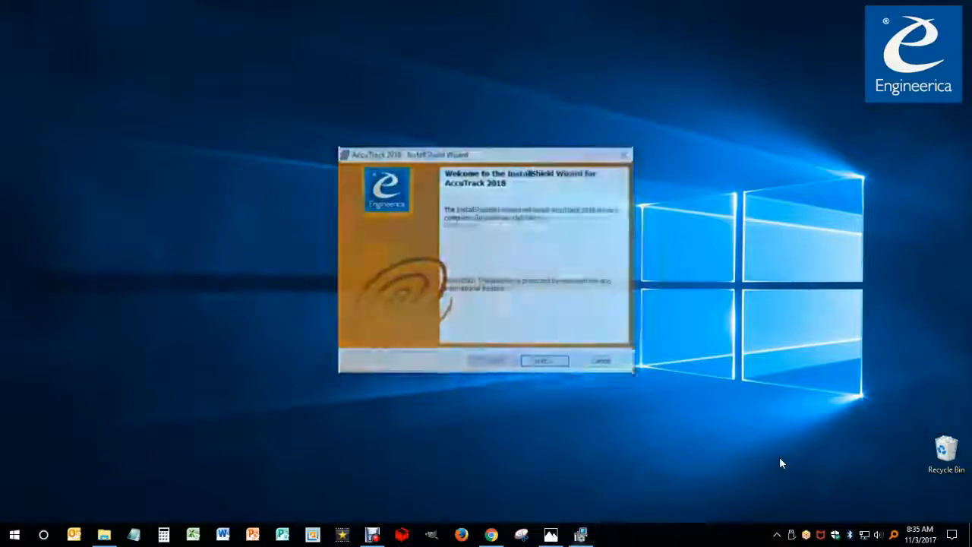
Install AccuTrack 2018 for all users in the default folder, accepting the license terms and launching the program on finish
left_click(546, 364)
left_click(359, 322)
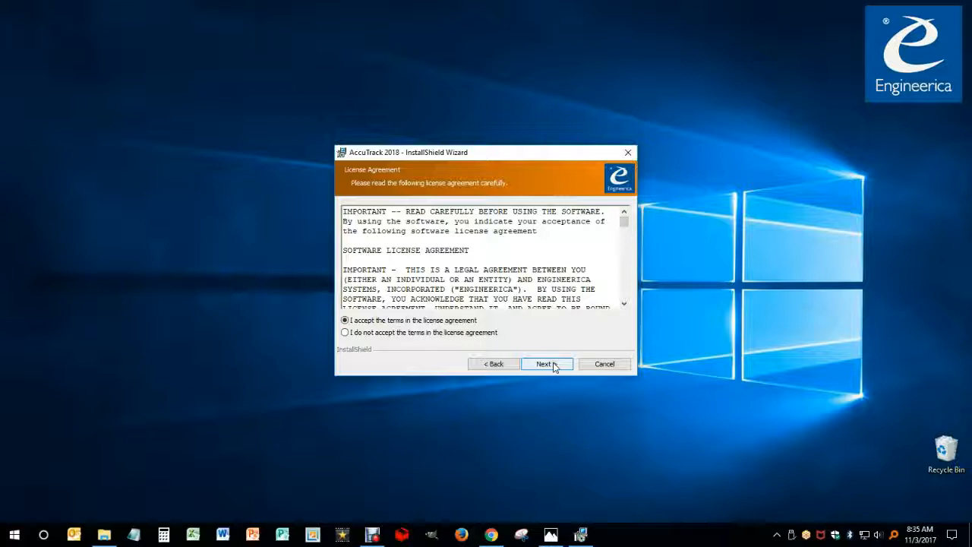
left_click(547, 364)
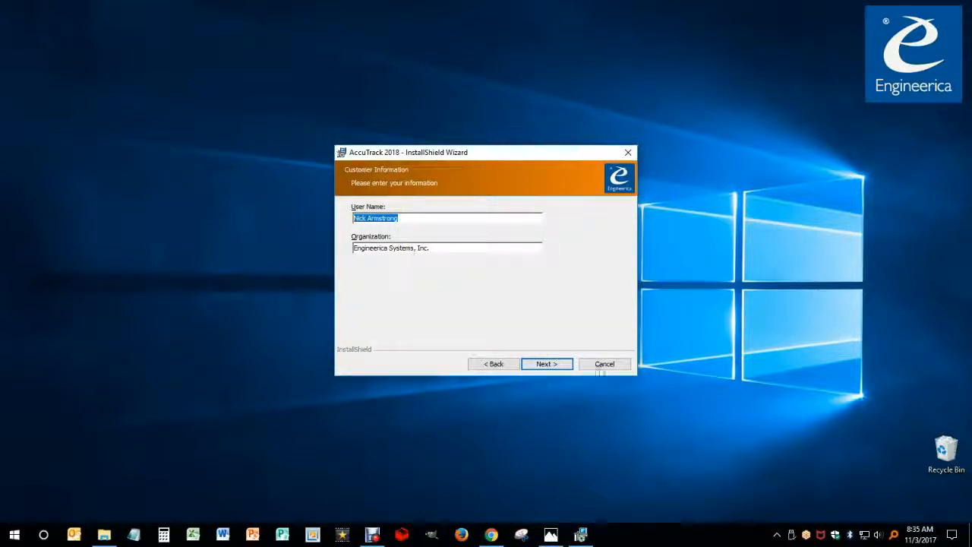
left_click(560, 366)
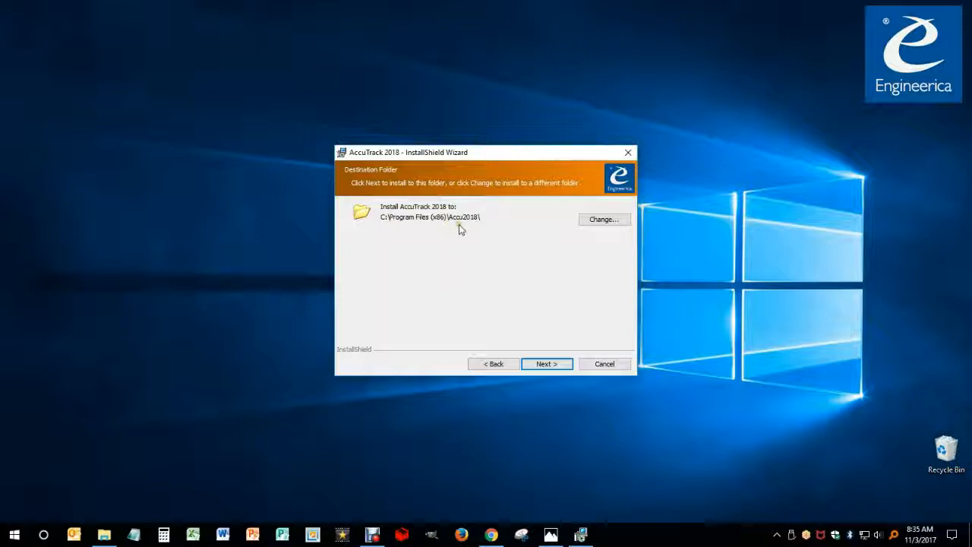
left_click(544, 366)
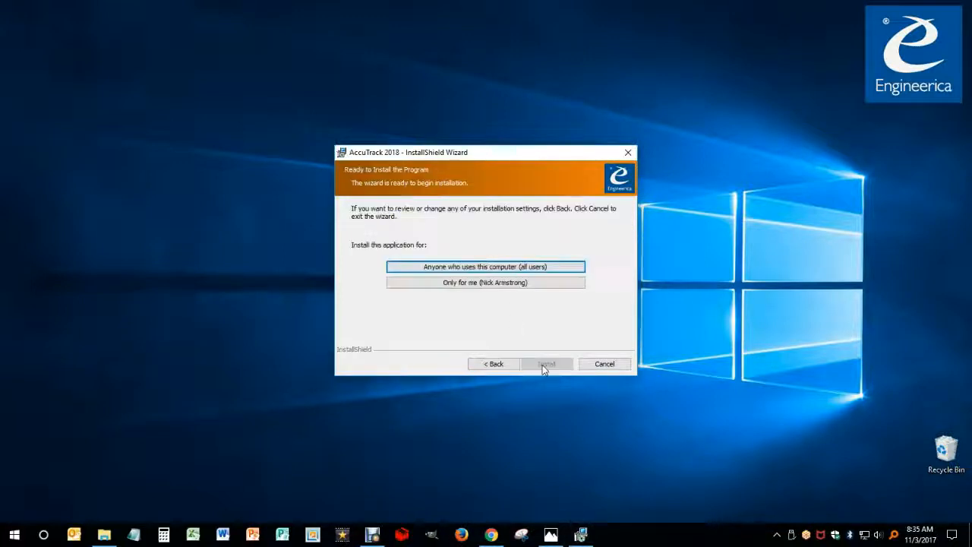
left_click(487, 269)
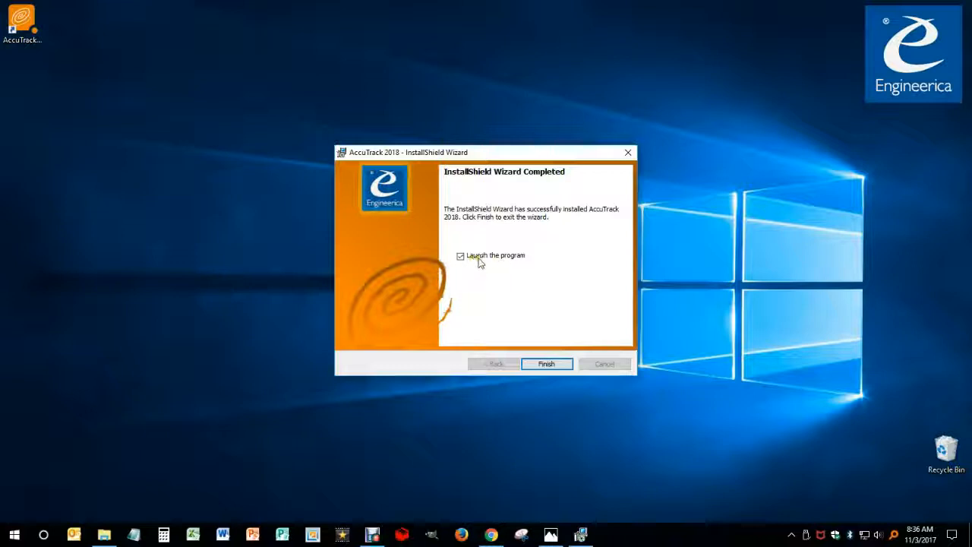
left_click(552, 368)
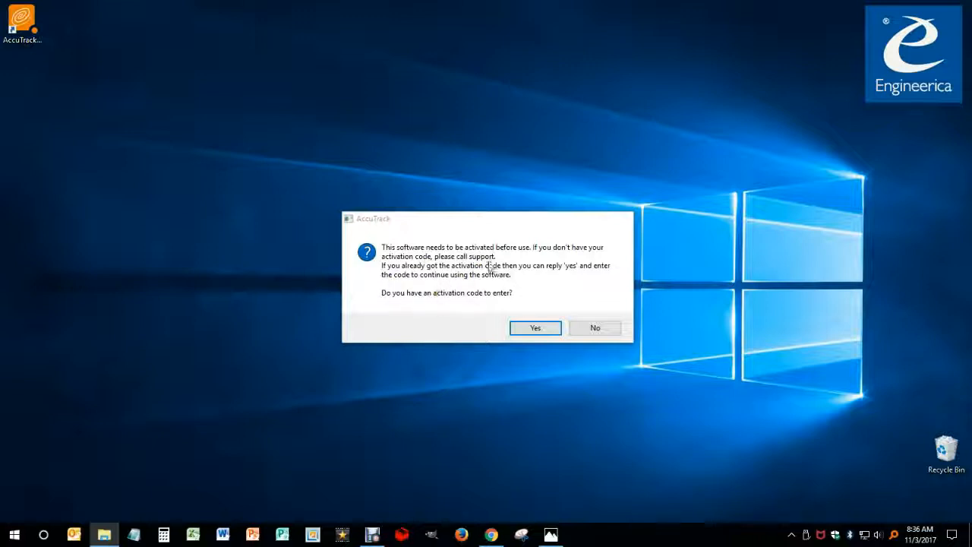
Agree to enter an activation code and copy the code from key.txt on the ACCUTRACK18 drive
left_click(543, 331)
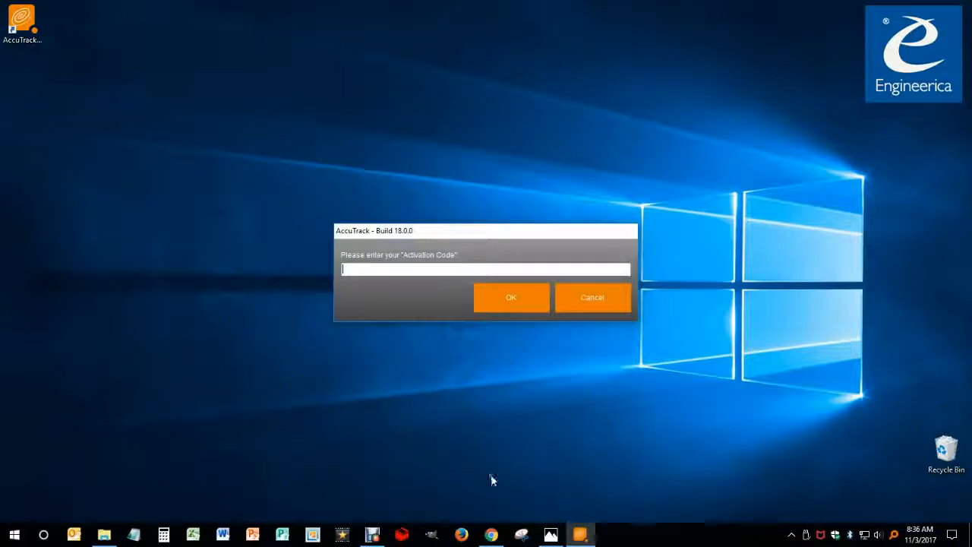
left_click(104, 534)
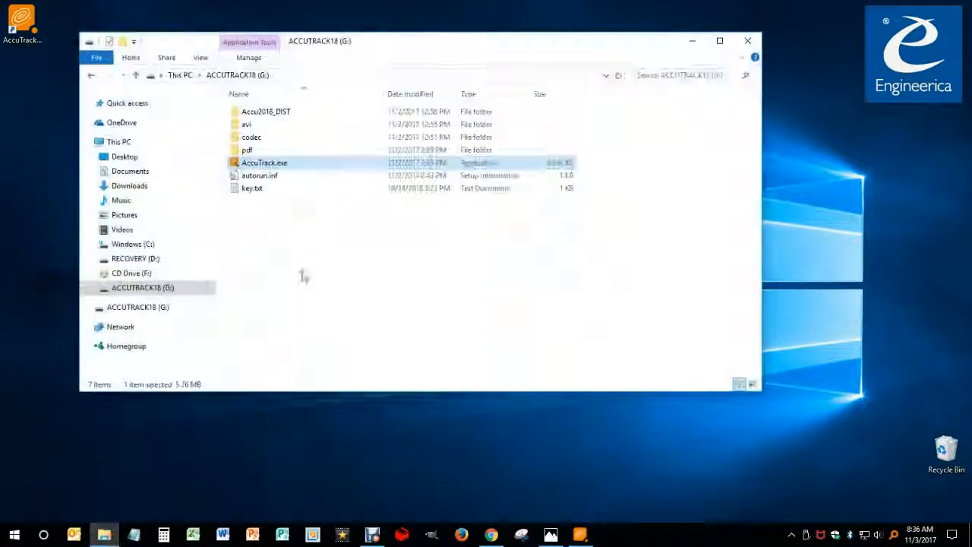
left_click(256, 196)
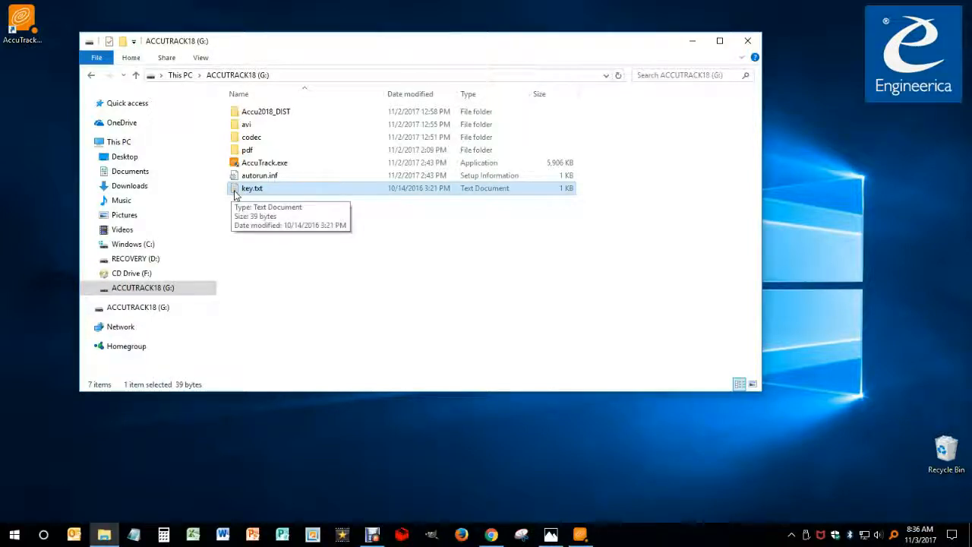
double_click(235, 196)
left_click_drag(312, 213, 6, 214)
right_click(42, 215)
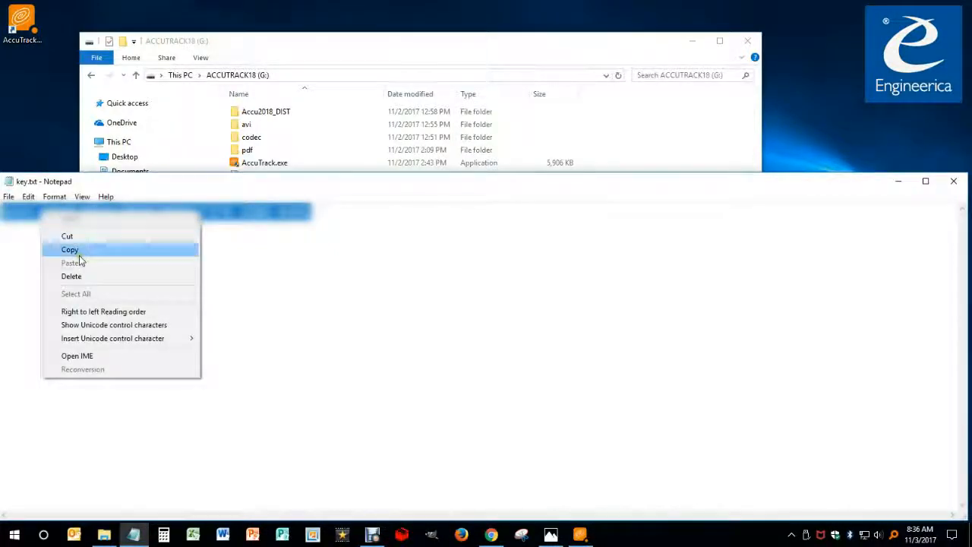
left_click(76, 250)
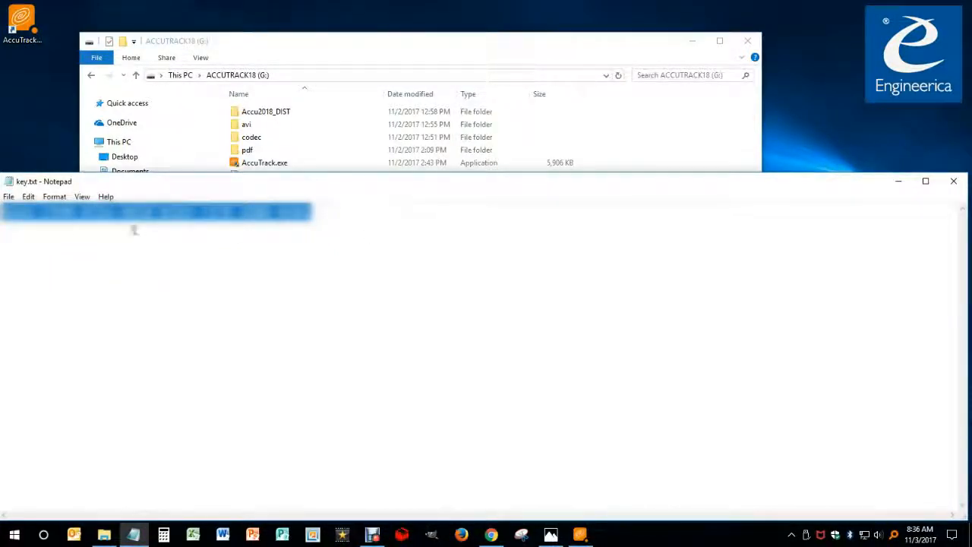
left_click(954, 183)
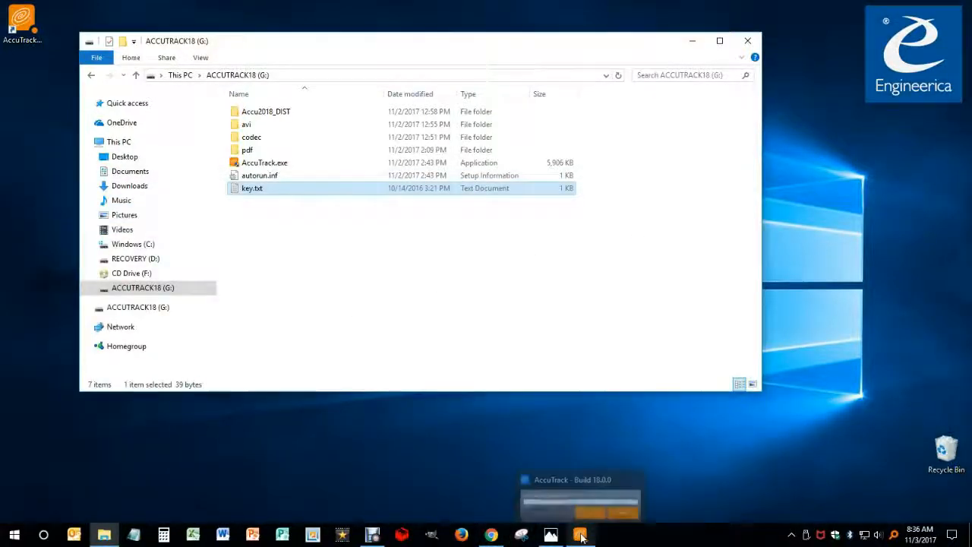
Paste the copied activation code into AccuTrack's activation prompt and submit it
left_click(581, 505)
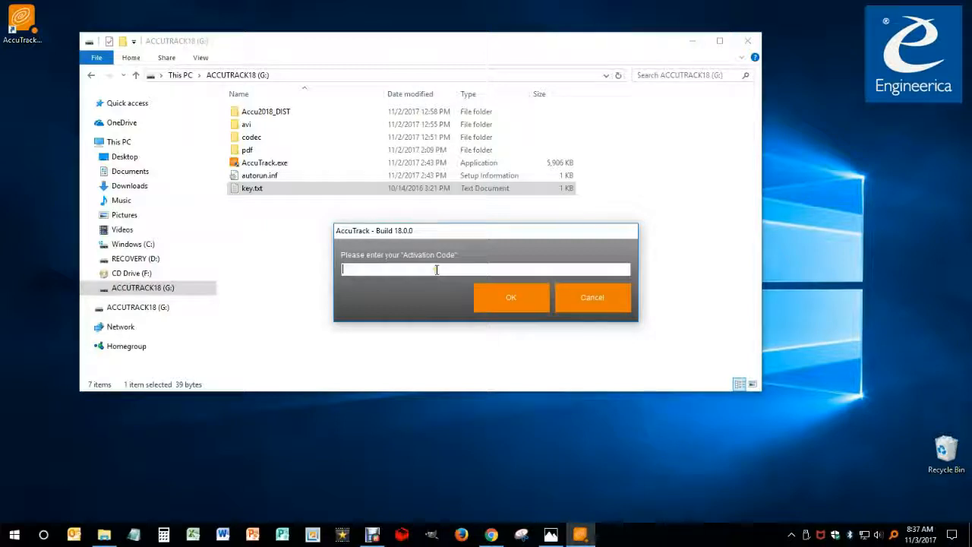
key("ctrl+v")
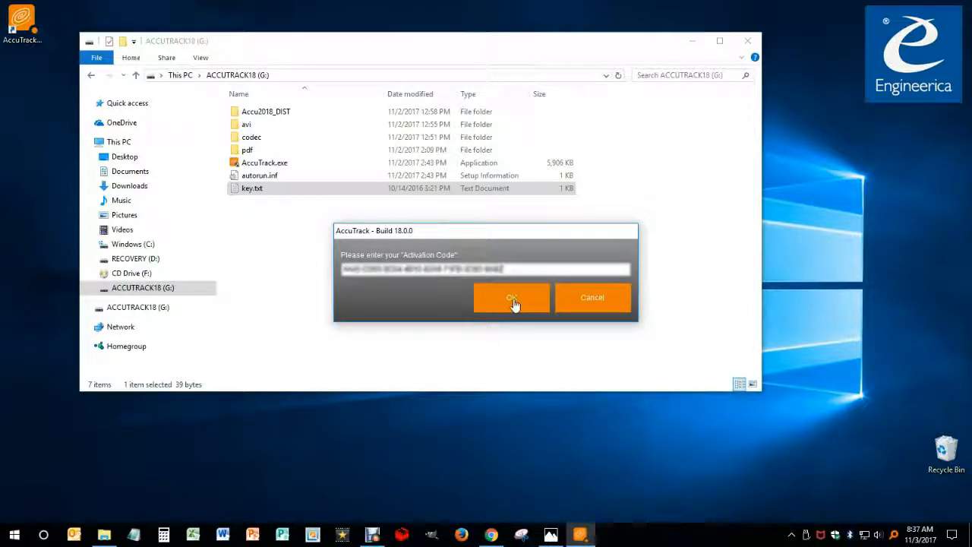
left_click(514, 304)
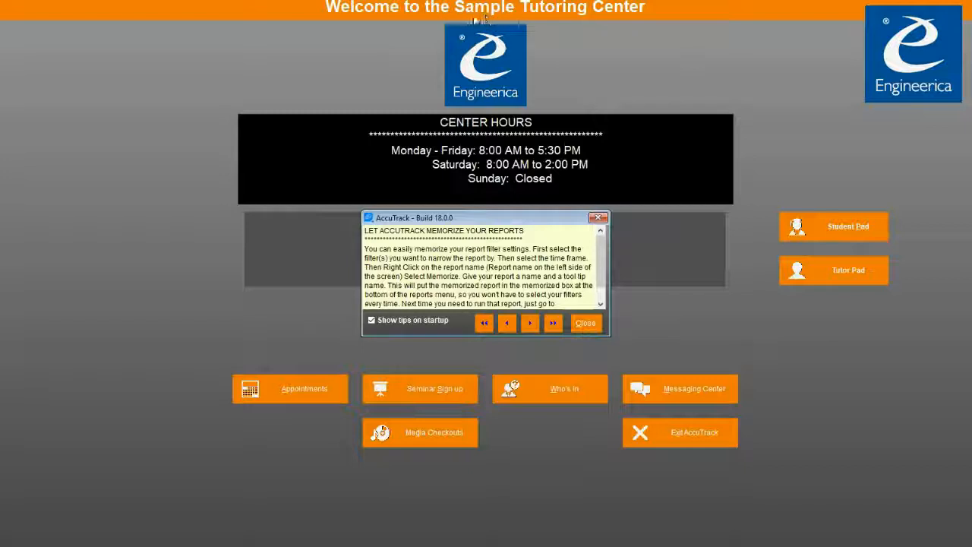
Dismiss the startup tip and sign in to System Administration with the administrator's ID number and password
left_click(587, 323)
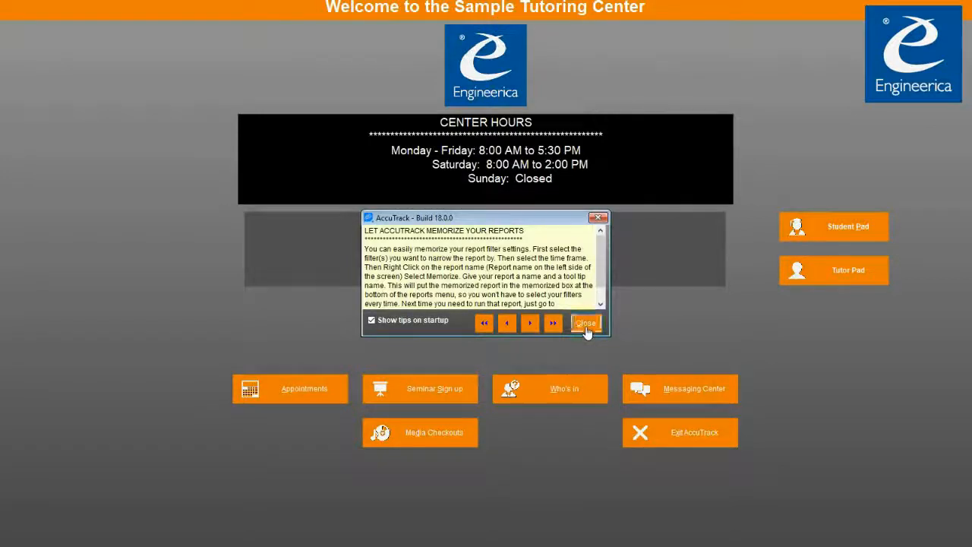
type("1")
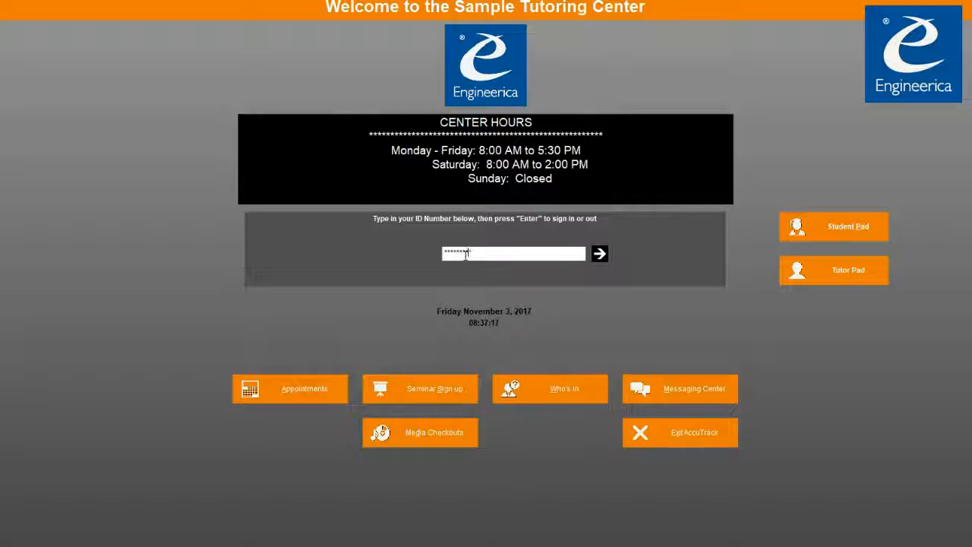
key("Return")
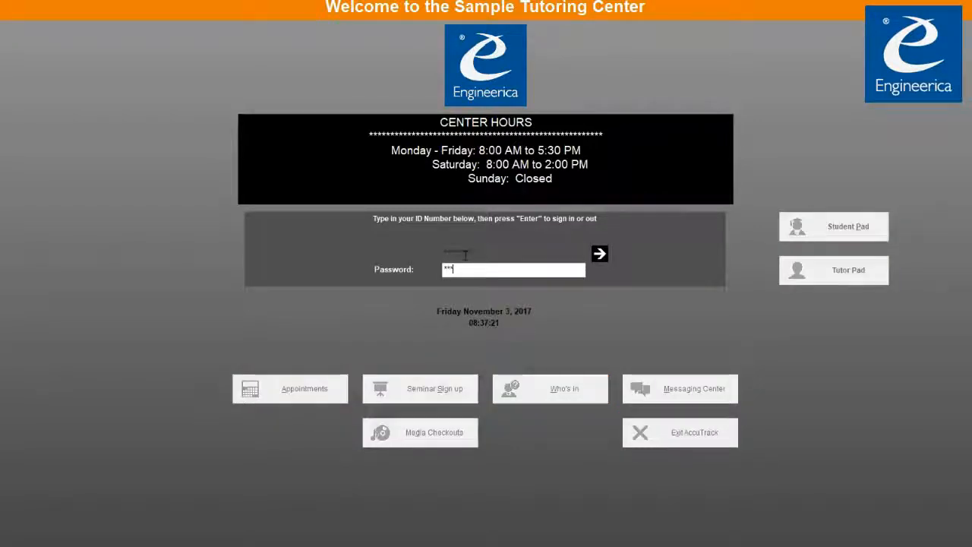
key("Return")
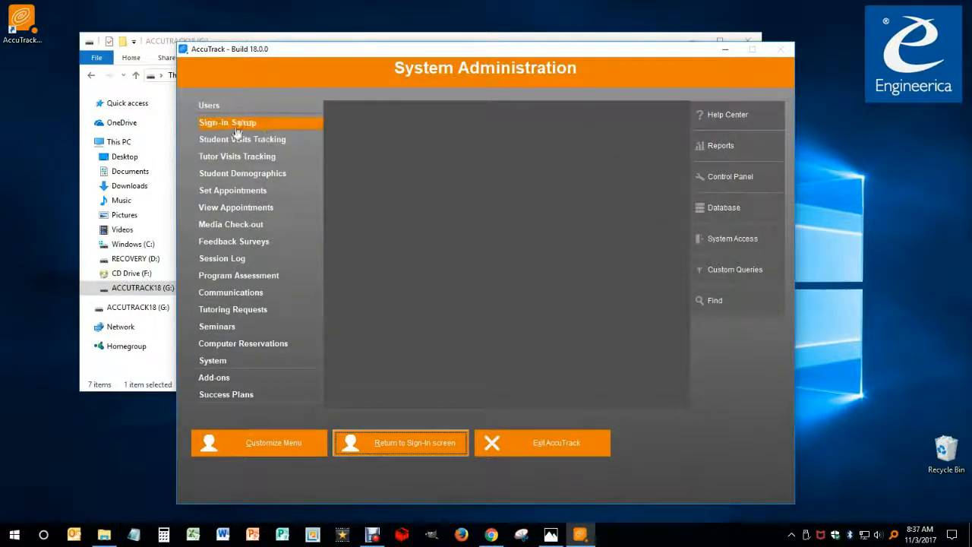
Look through several sample student records in the Students list, and return to System Administration
left_click(211, 110)
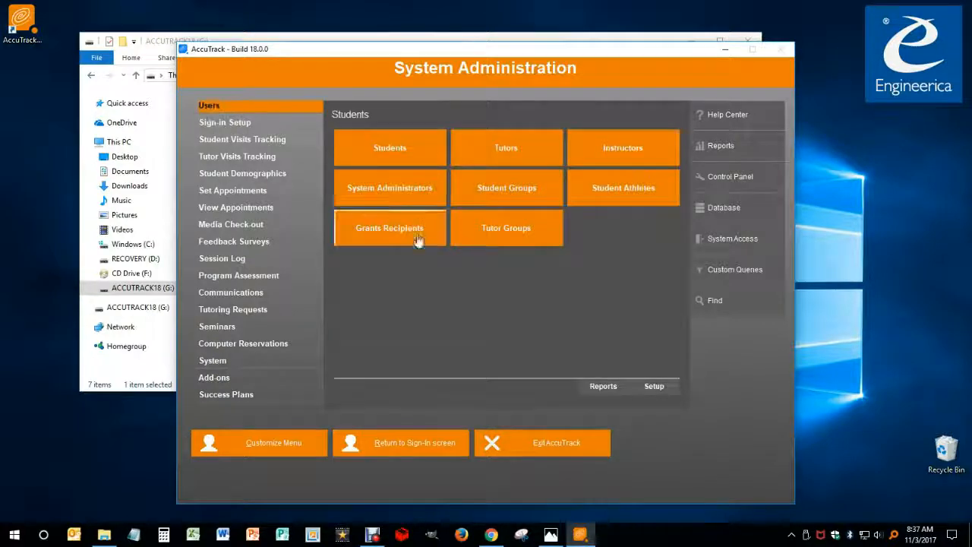
left_click(396, 163)
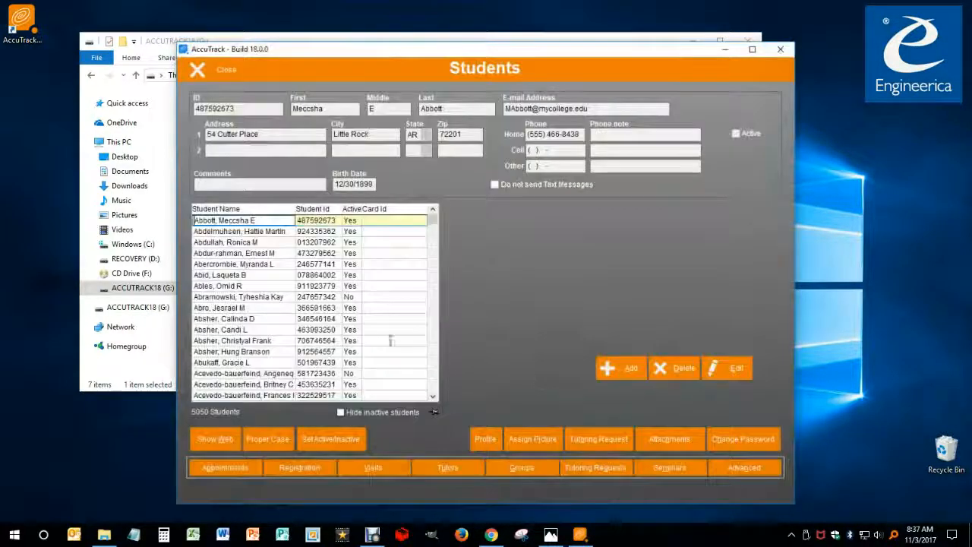
left_click(250, 275)
left_click(255, 318)
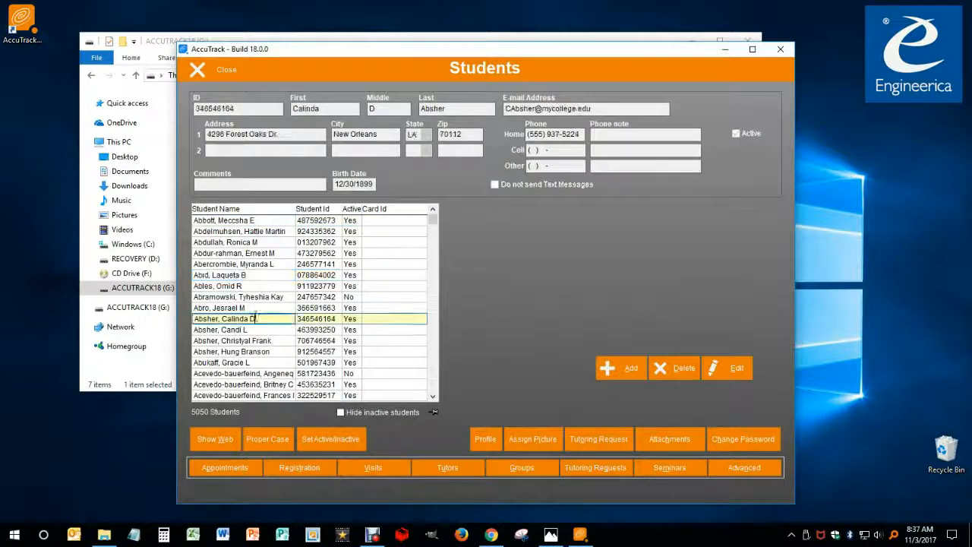
left_click(258, 352)
left_click(246, 253)
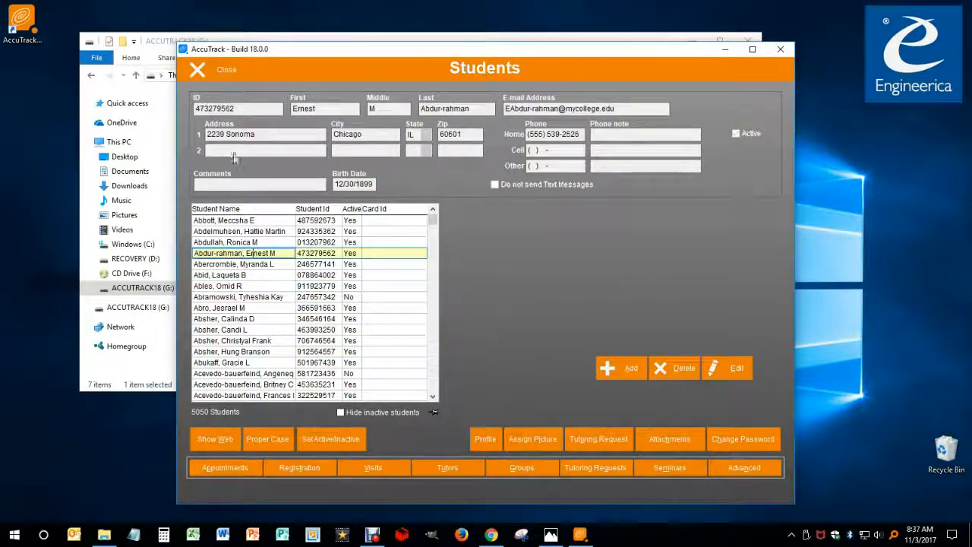
left_click(223, 76)
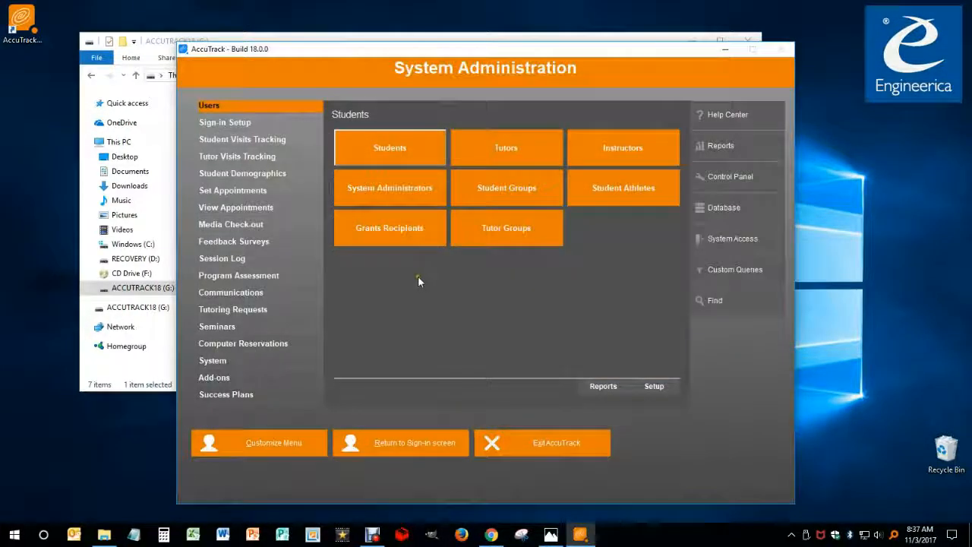
Generate the By Activity visits report from Student Visits Tracking with the period set to All
left_click(266, 144)
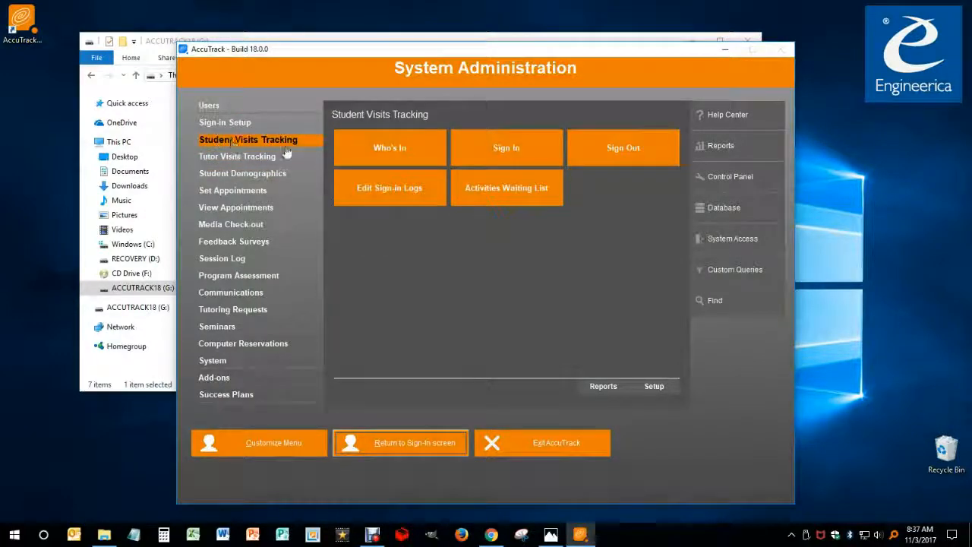
left_click(602, 385)
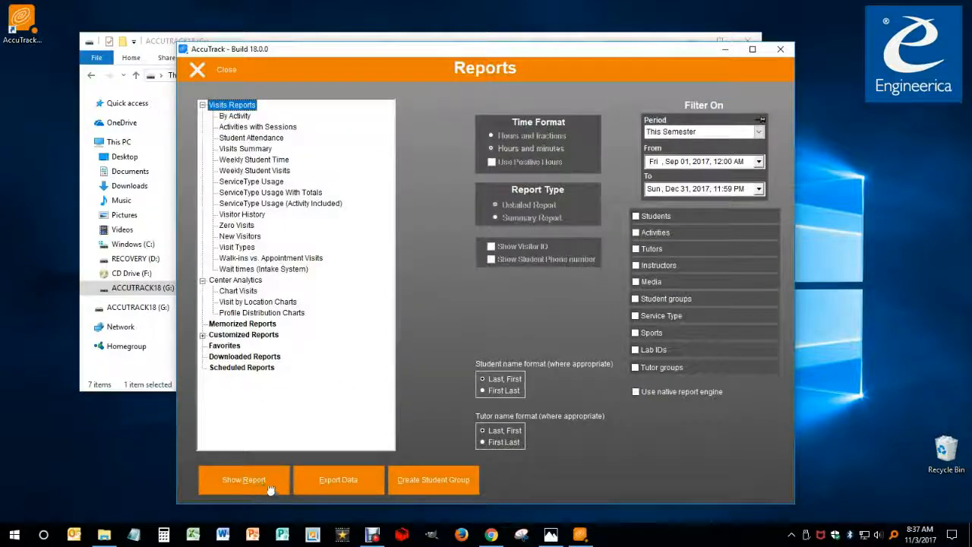
left_click(237, 118)
left_click(759, 131)
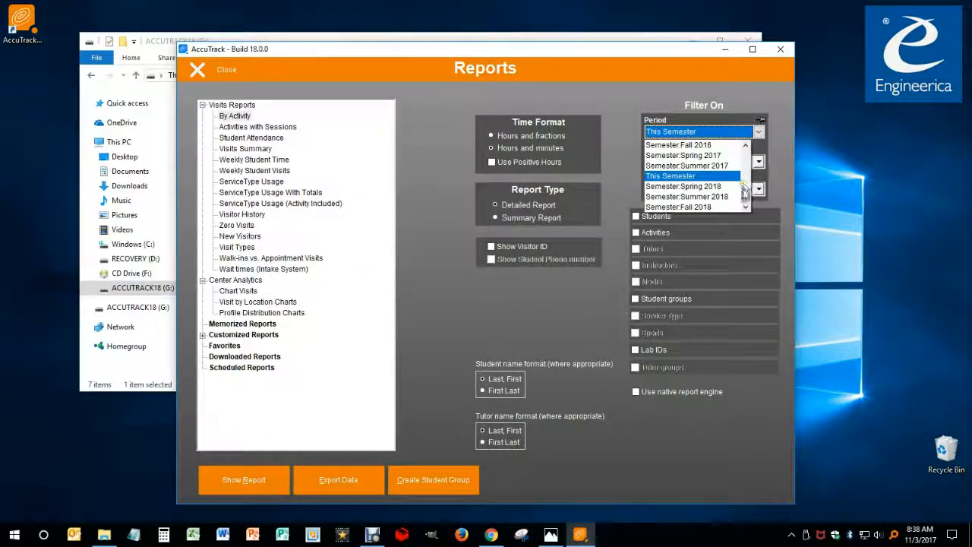
scroll(757, 146, "up", 3)
left_click(660, 155)
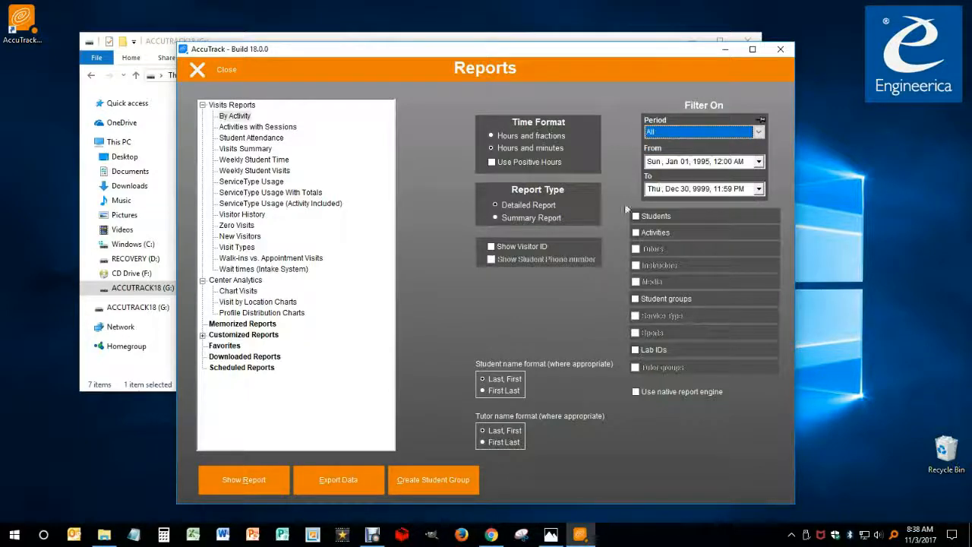
left_click(257, 490)
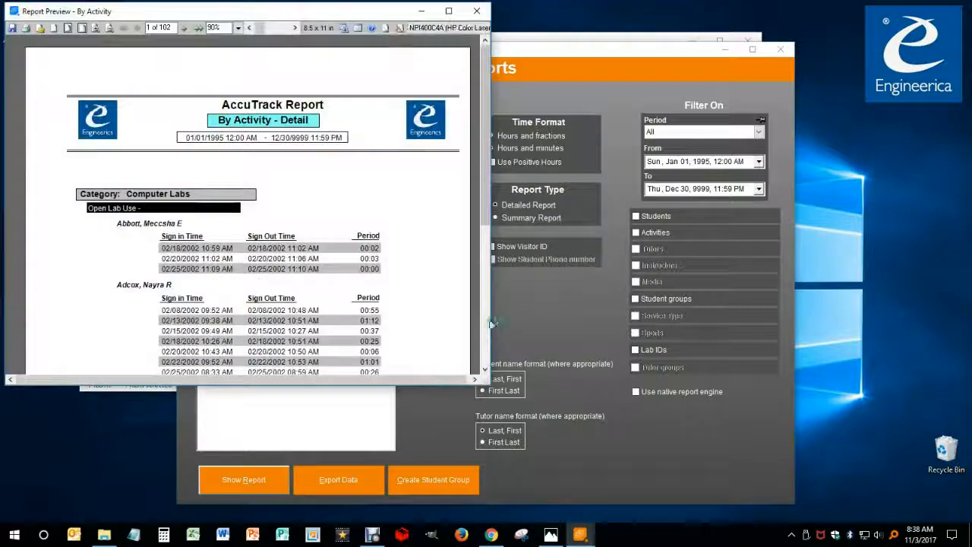
Look over the By Activity report preview, close it and return to System Administration
mouse_move(484, 190)
left_mouse_down()
mouse_move(490, 335)
mouse_move(486, 176)
left_mouse_up()
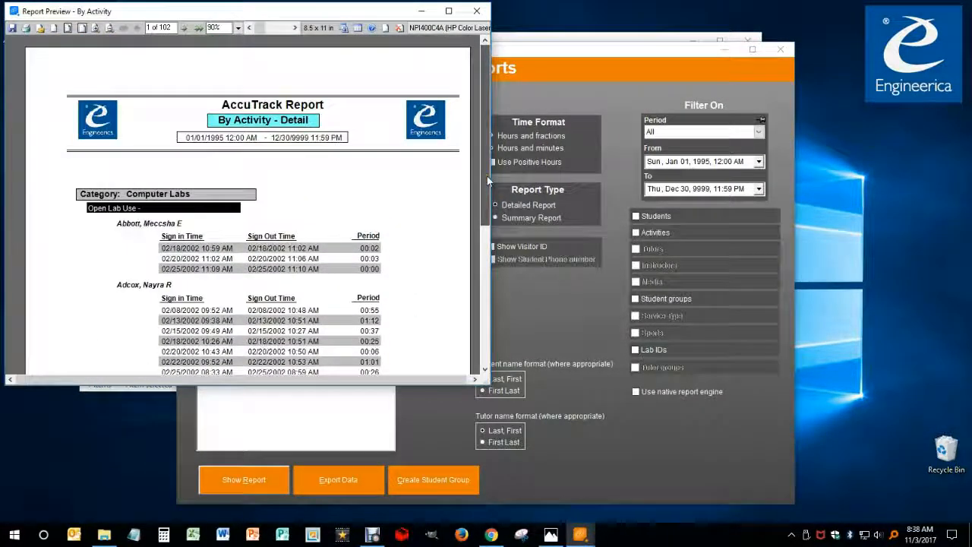
left_click(482, 16)
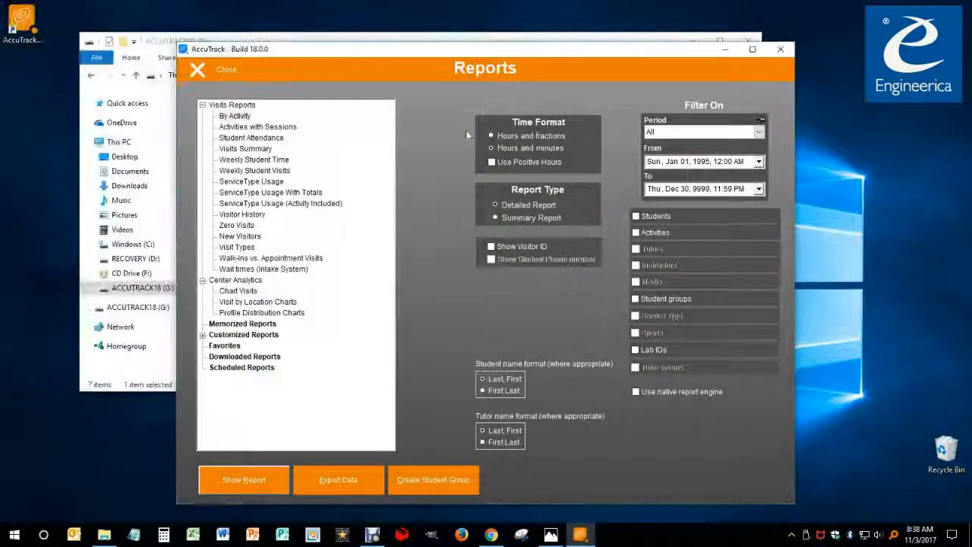
key("Escape")
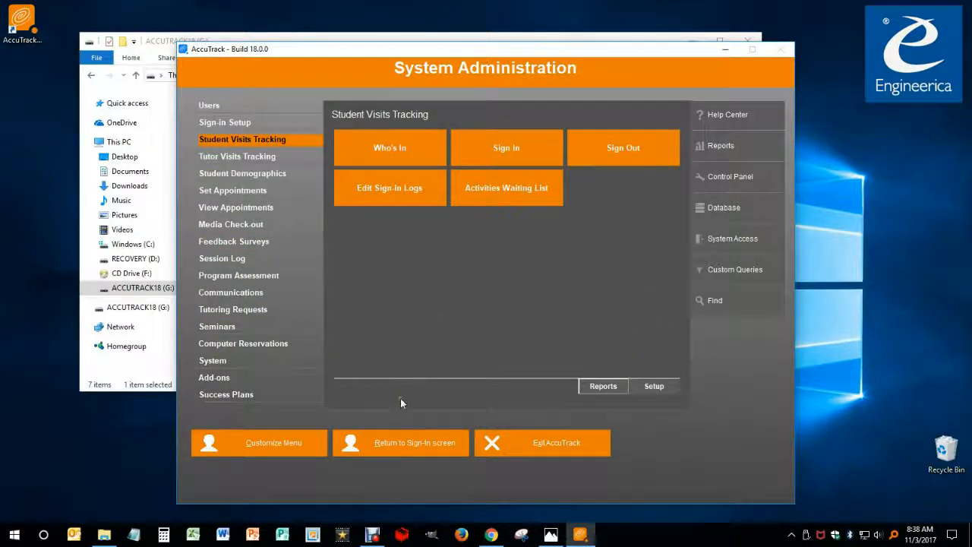
Check the current Database Folder path in the Database Location settings, and close the settings
left_click(716, 210)
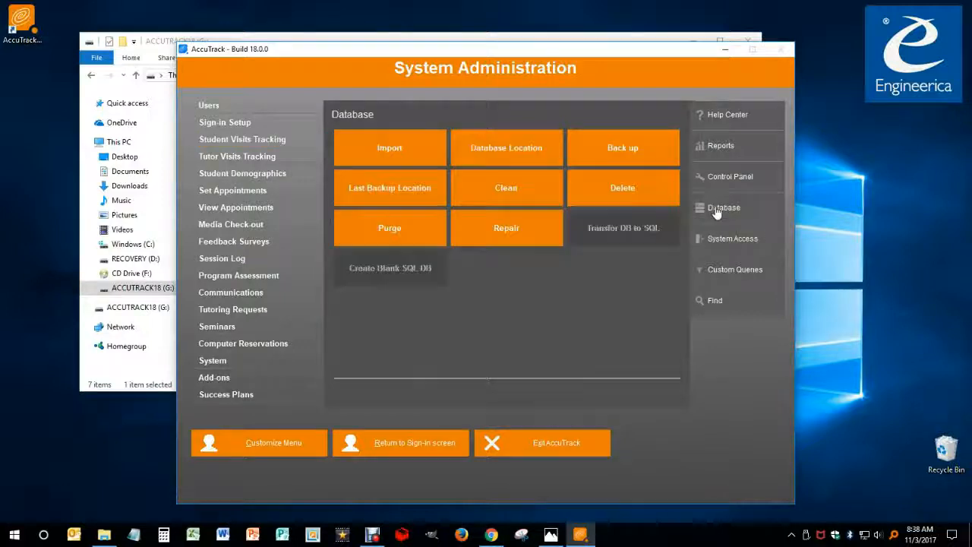
left_click(506, 150)
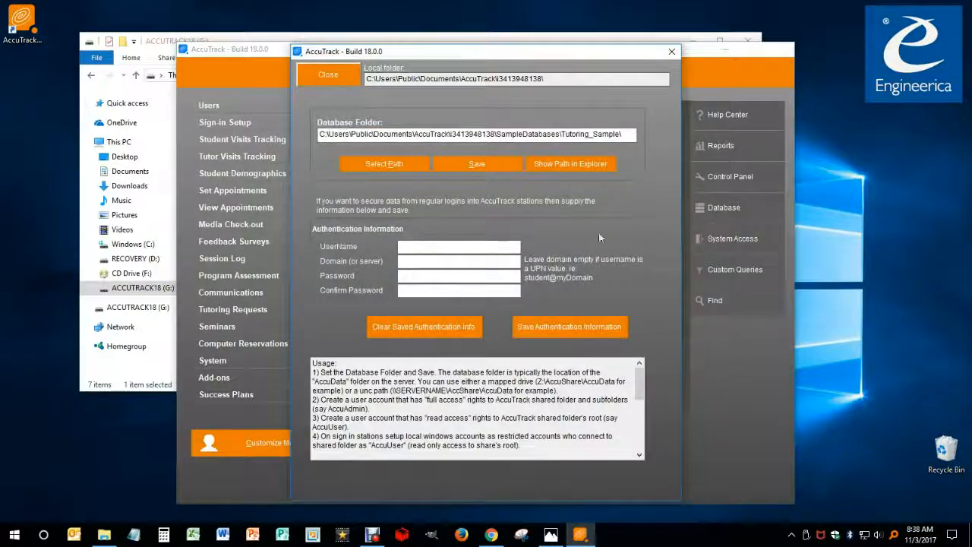
left_click_drag(624, 134, 568, 132)
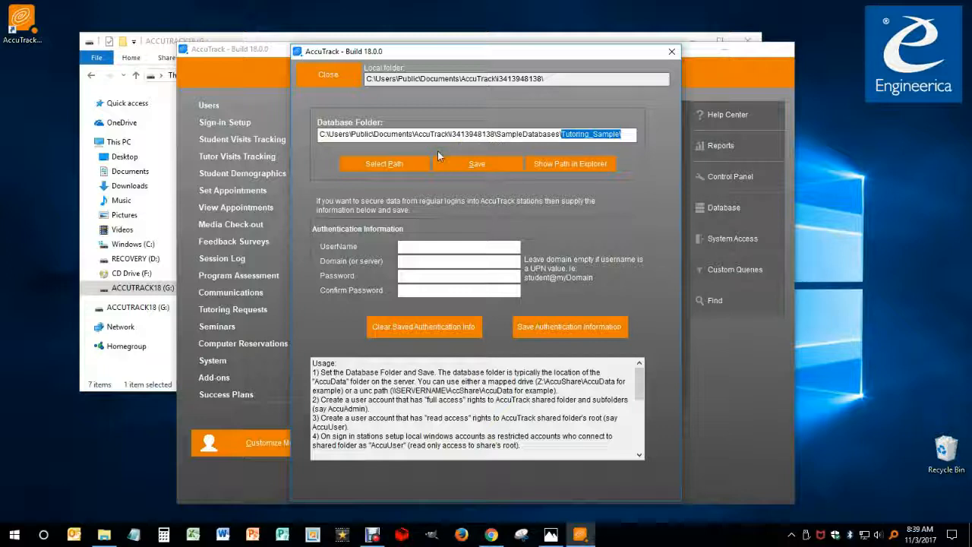
left_click(343, 81)
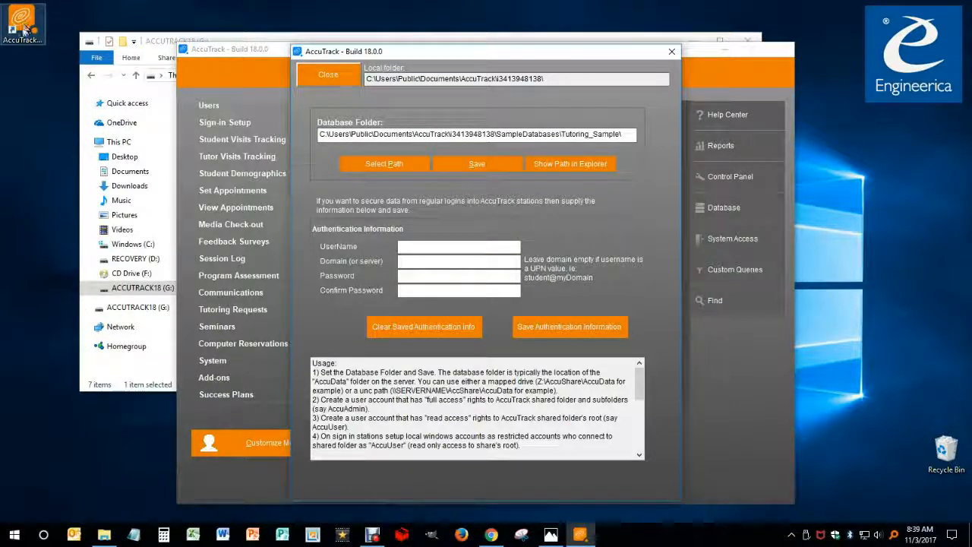
left_click(674, 53)
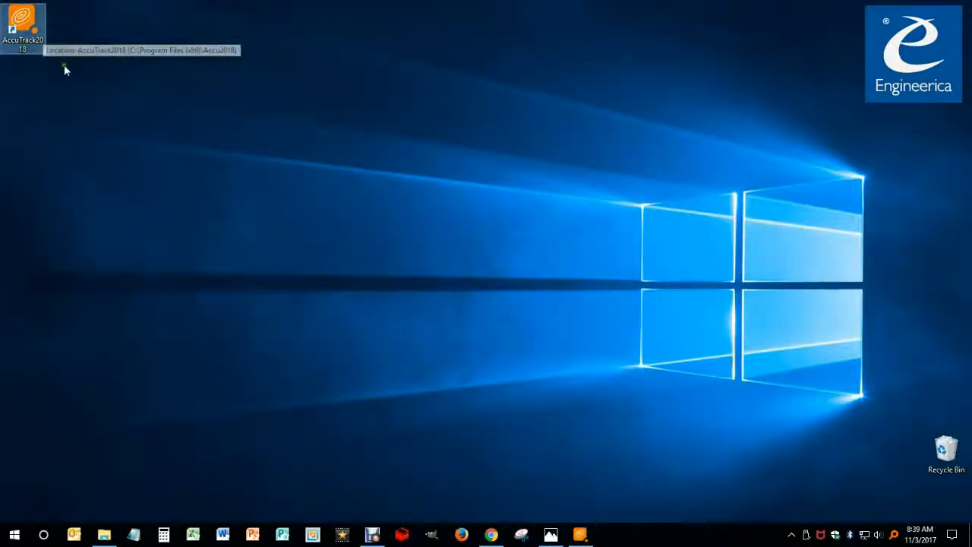
Open the file location of the AccuTrack2018 desktop shortcut and copy the accudata and datadic folders
right_click(21, 23)
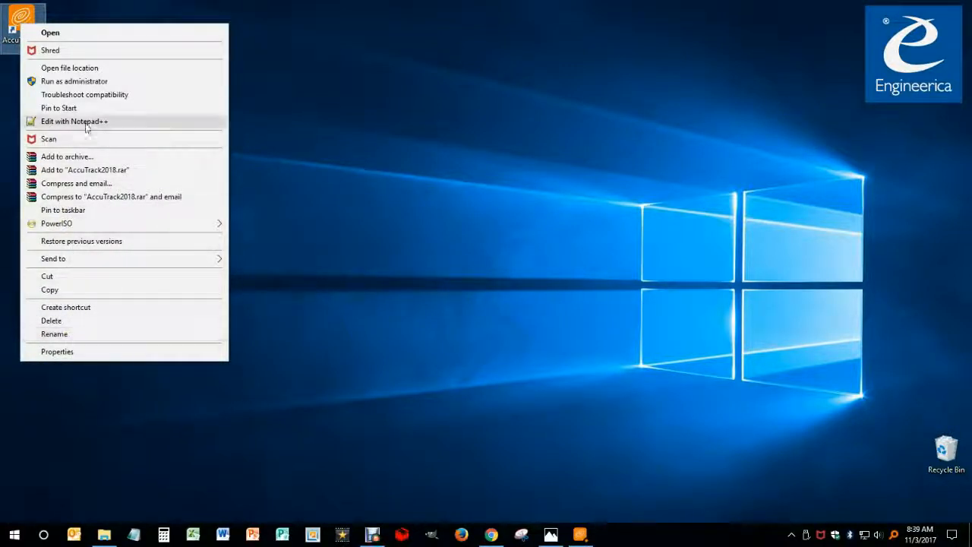
left_click(88, 68)
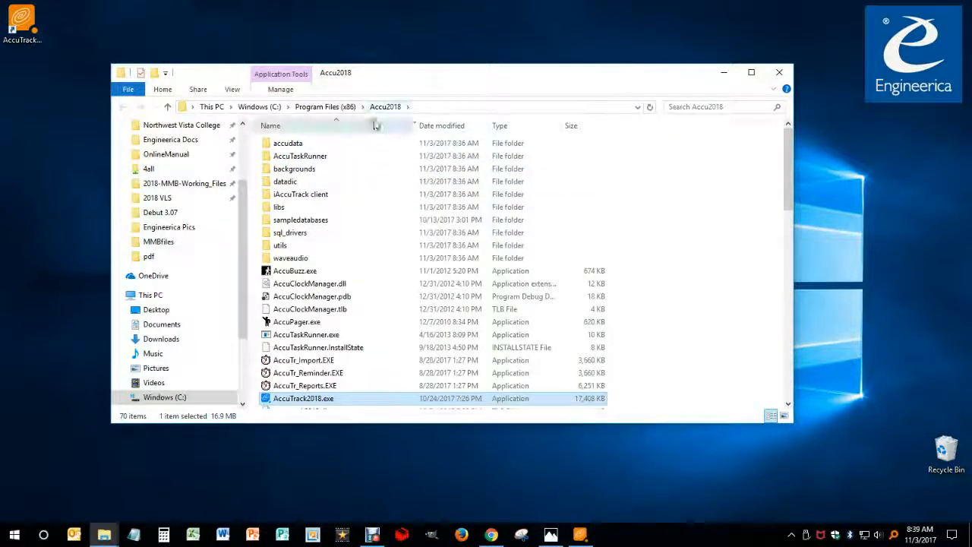
left_click(287, 146)
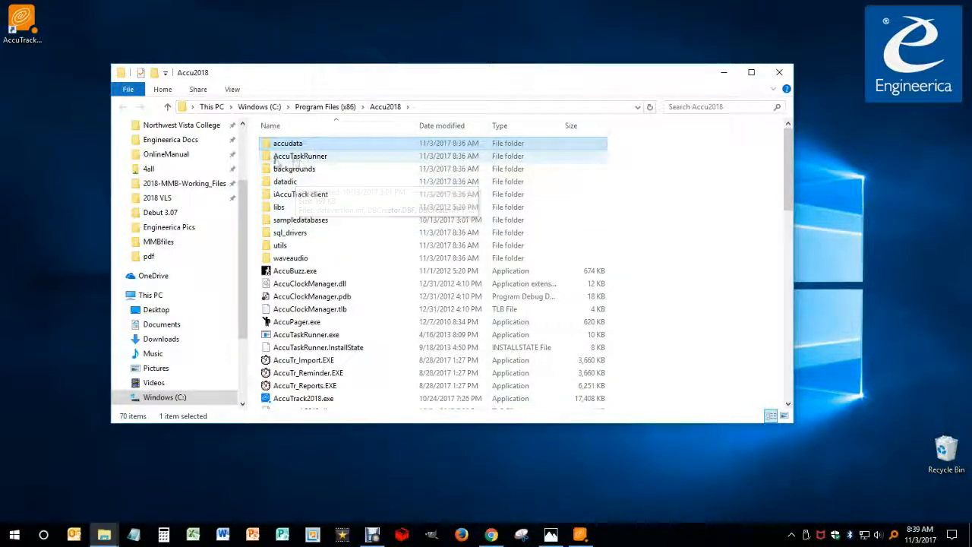
left_click(298, 182, "ctrl")
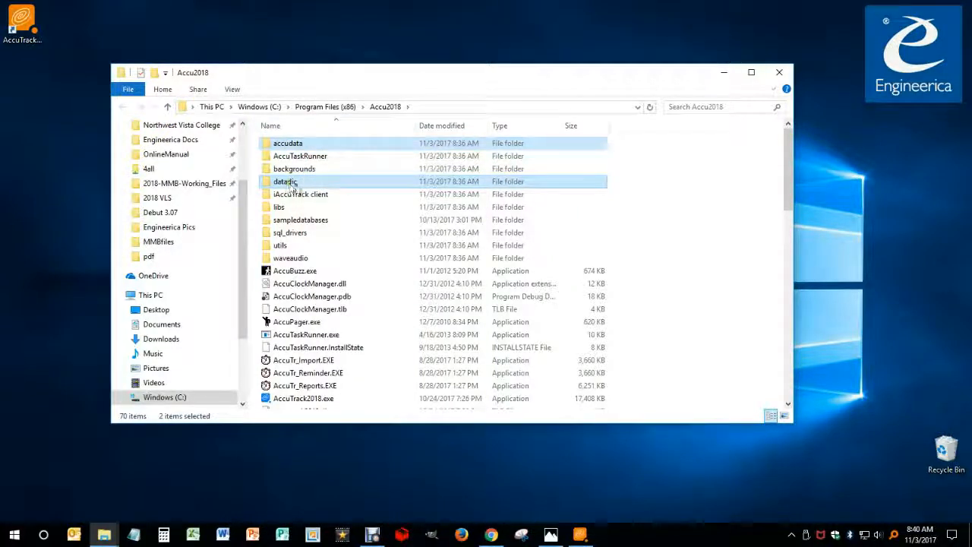
right_click(295, 183)
left_click(345, 385)
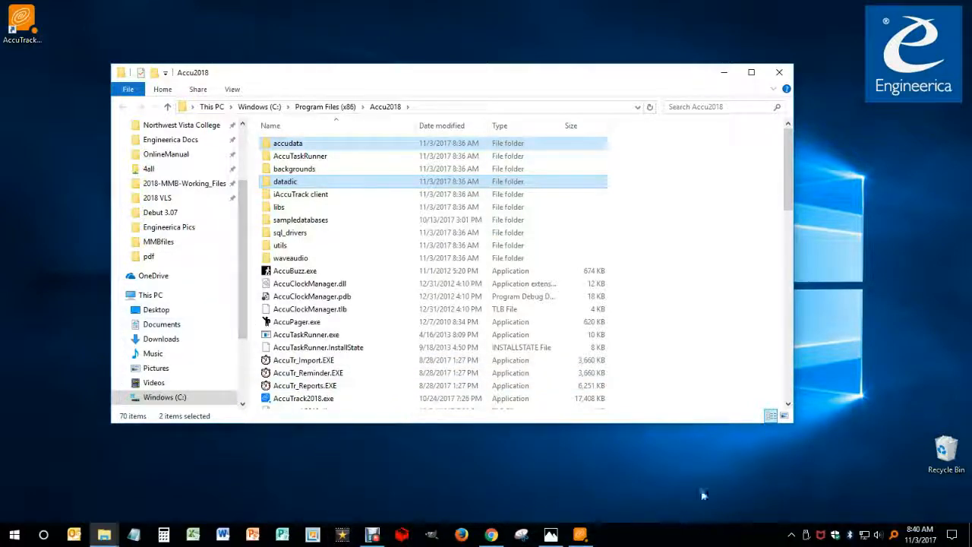
Copy the path \\ENGSERVER\4All\accushare18 from the datapath.txt note and open that network folder in File Explorer
left_click(134, 534)
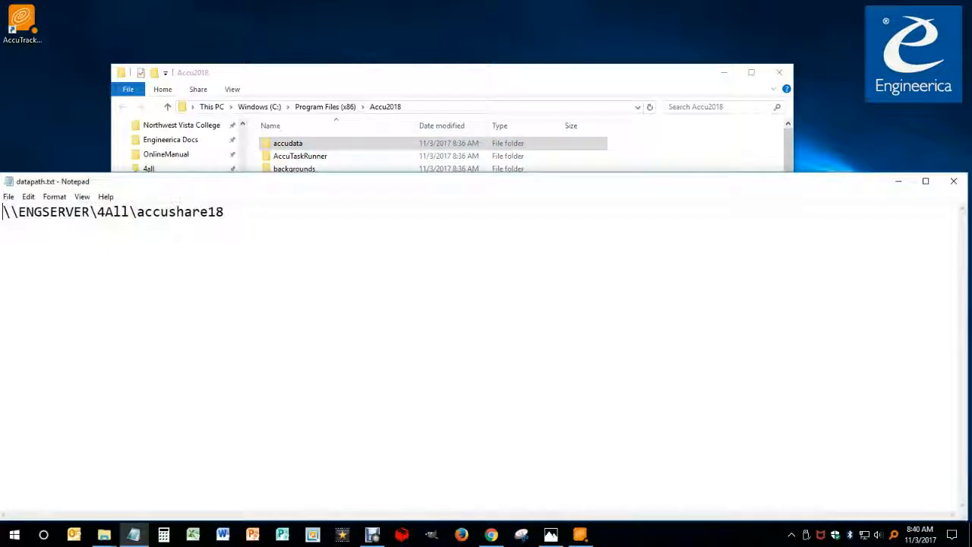
left_click_drag(230, 213, 3, 211)
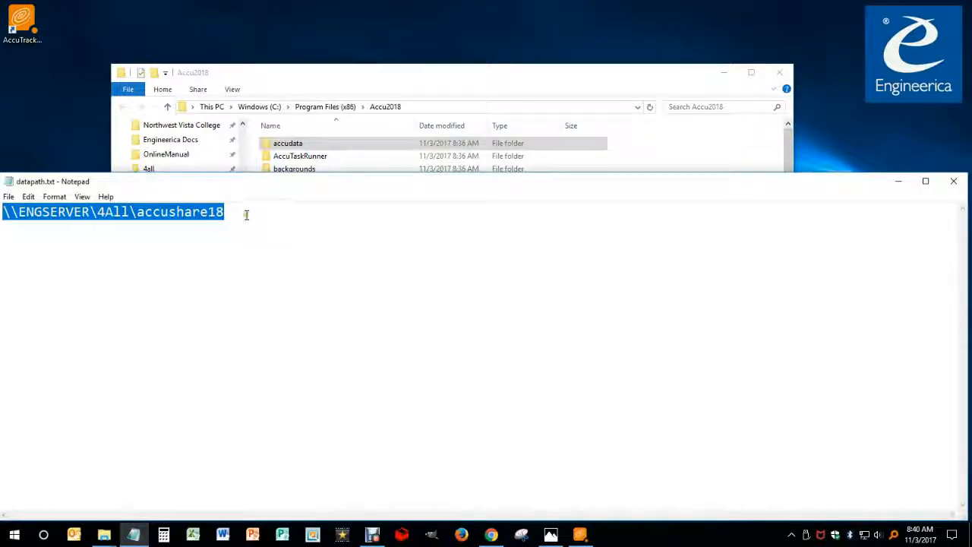
right_click(139, 213)
left_click(173, 252)
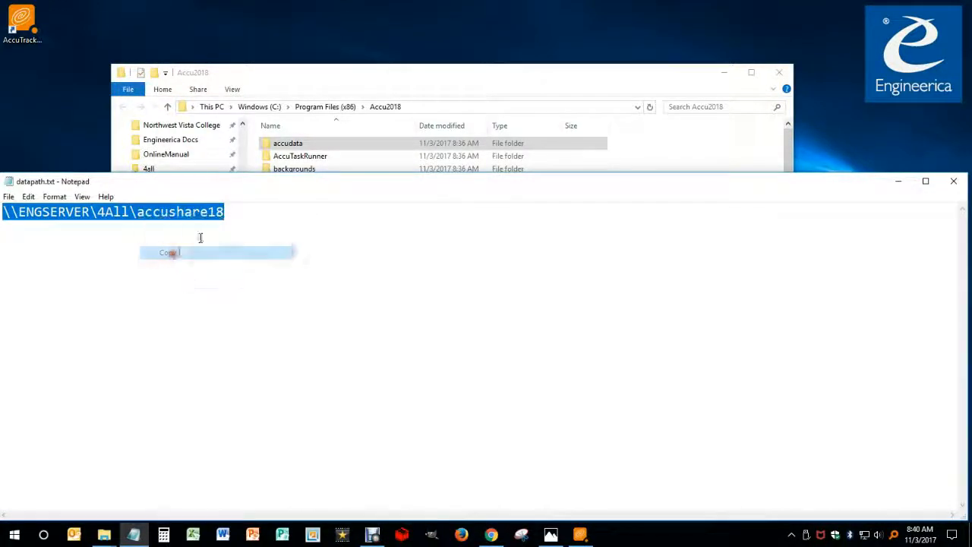
left_click(426, 106)
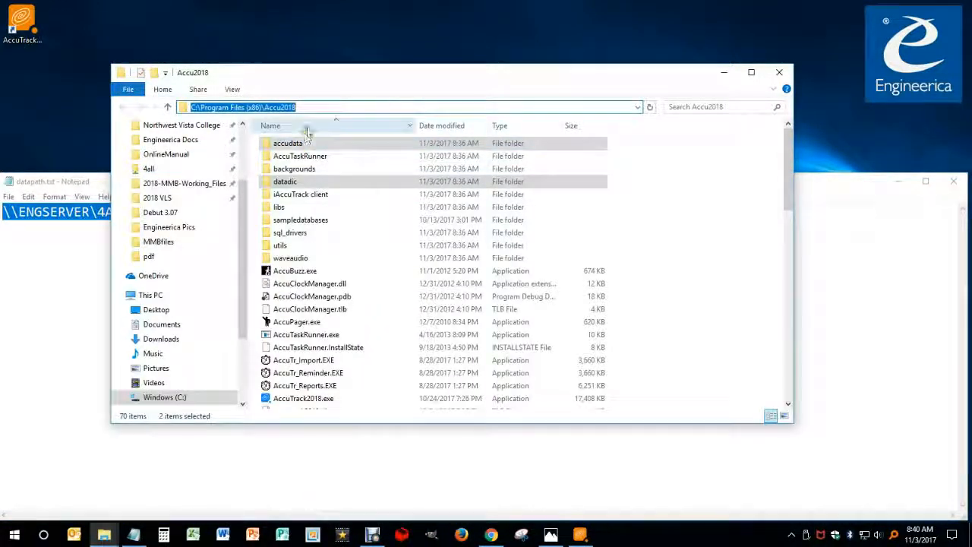
right_click(314, 107)
left_click(346, 160)
key("Return")
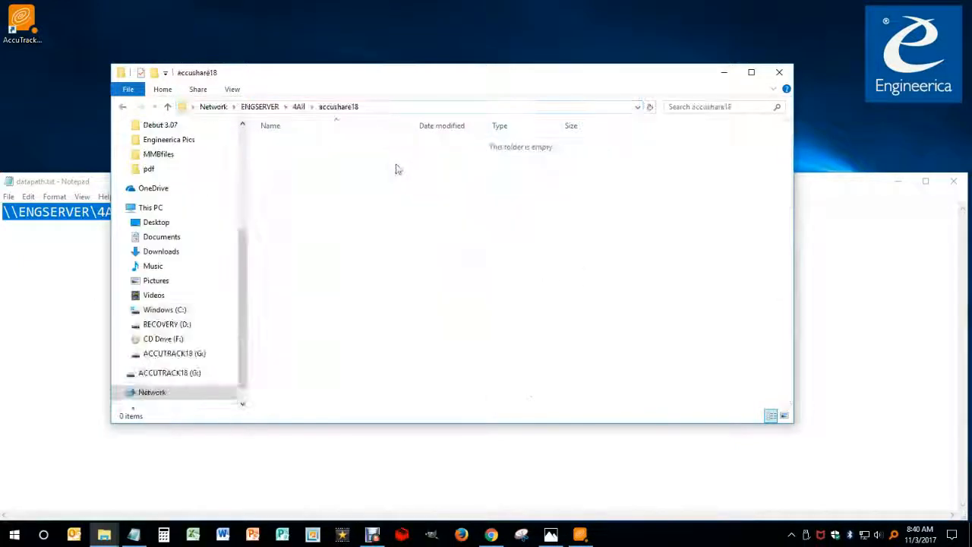
Go back to the Accu2018 program folder and copy its accudata and datadic folders again
right_click(378, 184)
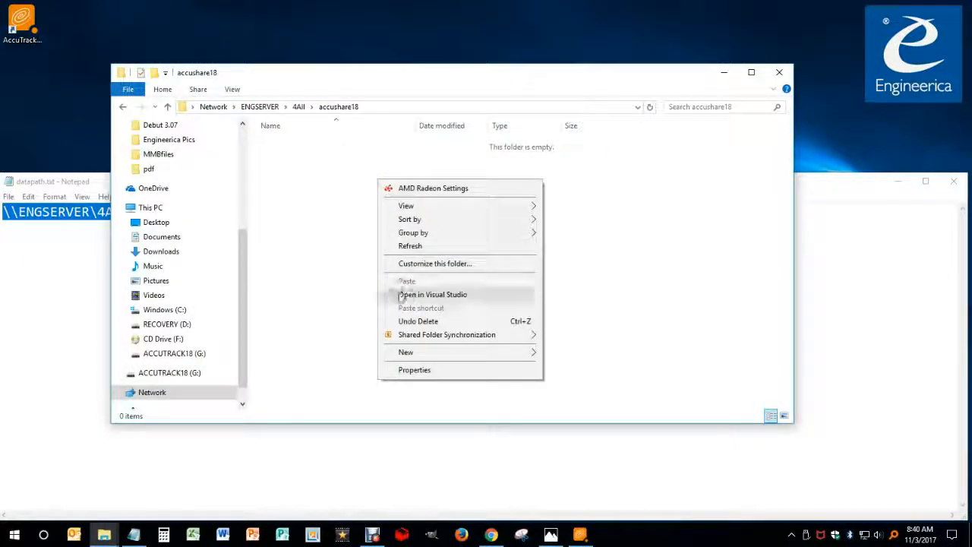
left_click(332, 279)
left_click(122, 106)
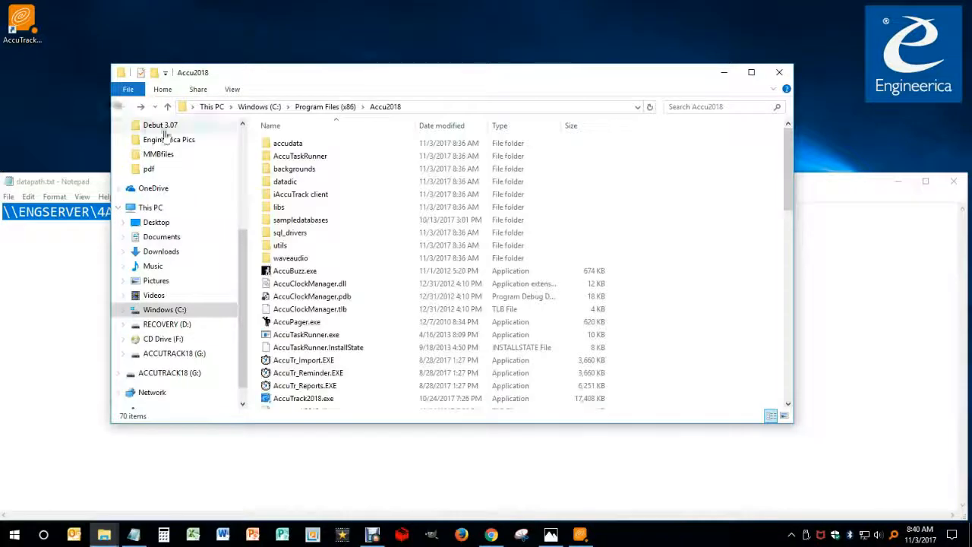
left_click(285, 144)
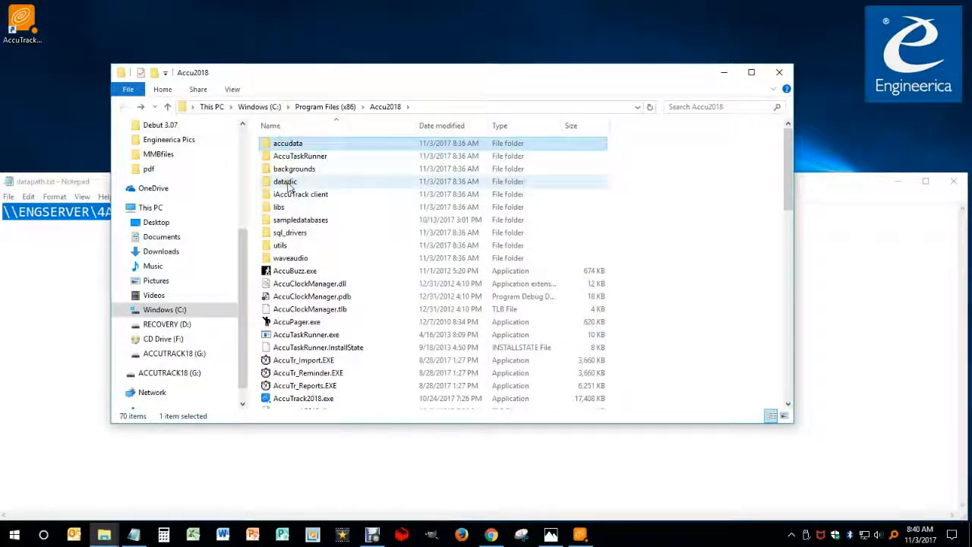
left_click(287, 183, "ctrl")
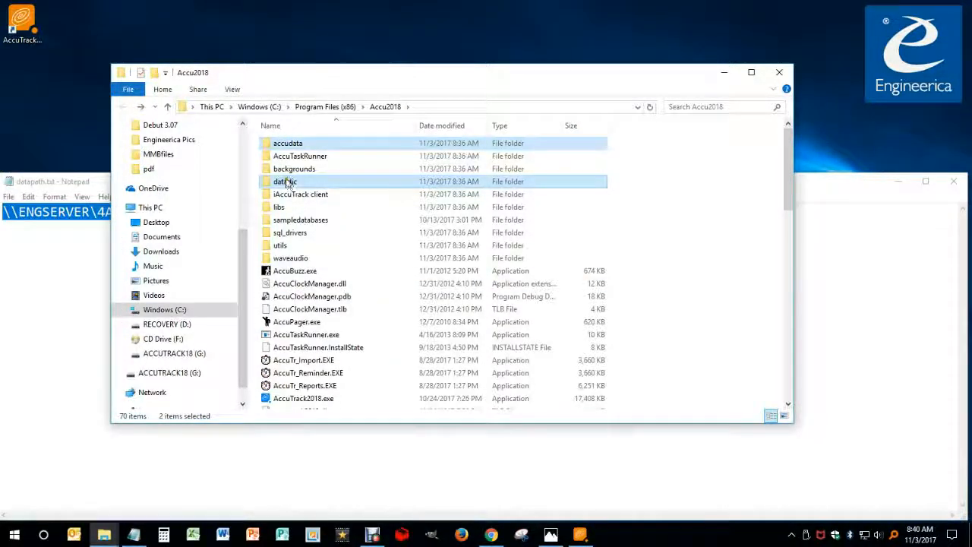
right_click(287, 184)
left_click(315, 380)
Paste the copied accudata and datadic folders into the accushare18 network folder
left_click(144, 108)
right_click(320, 179)
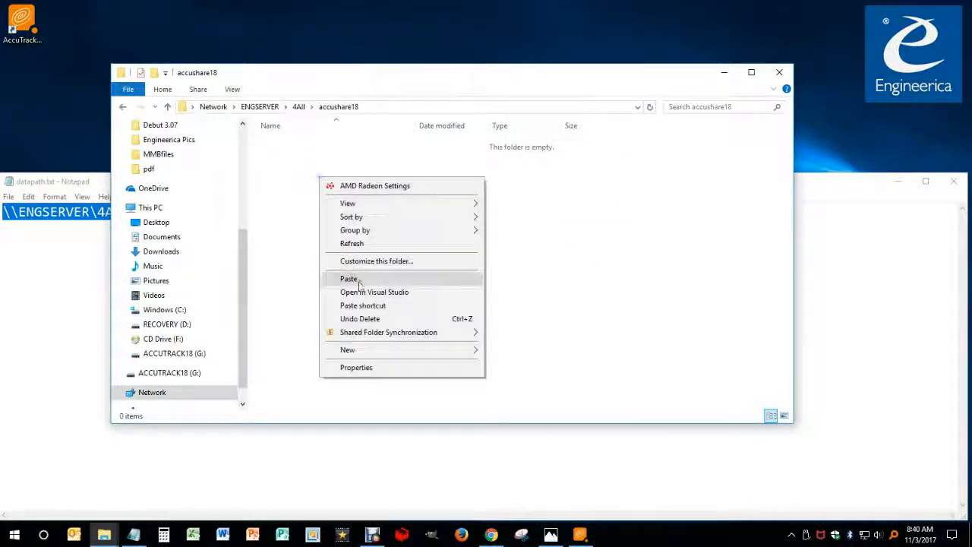
left_click(350, 279)
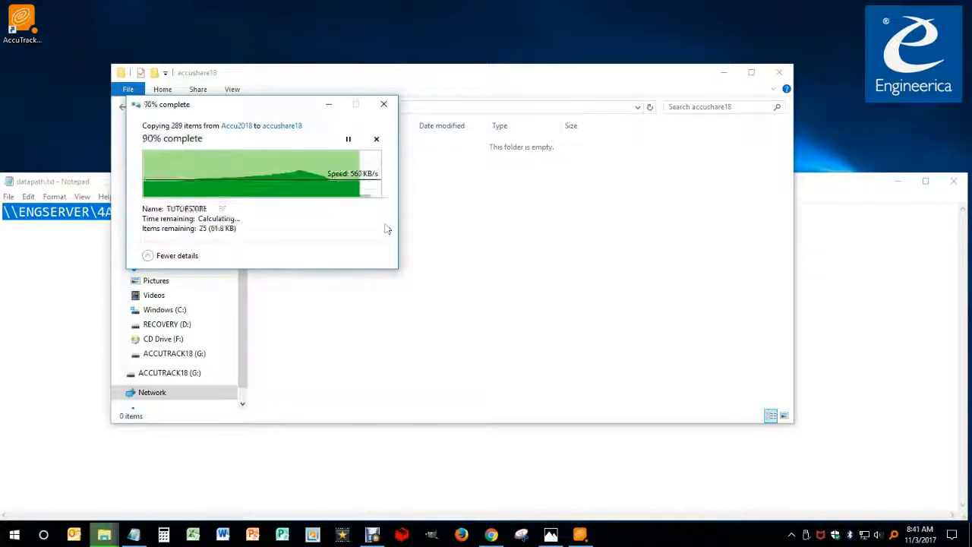
left_click(317, 201)
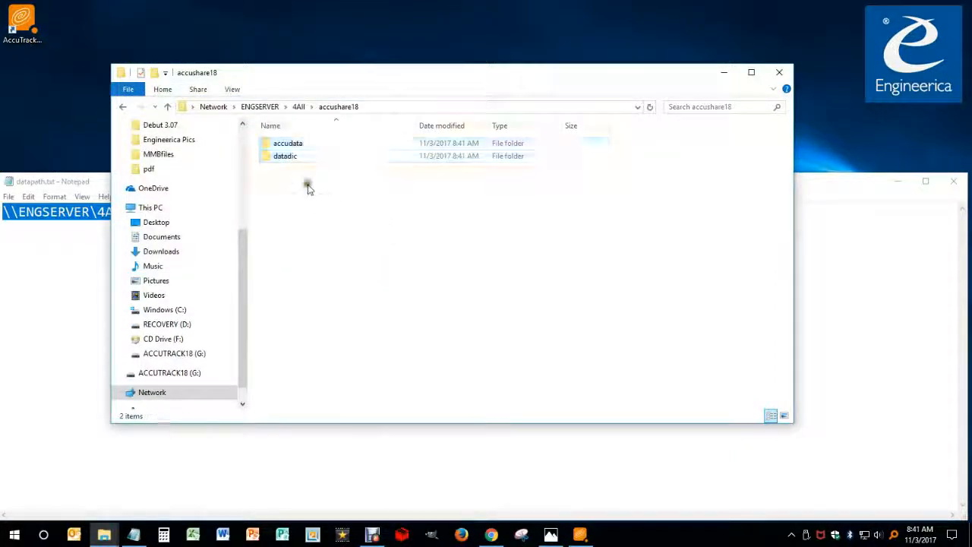
Switch to the datapath.txt note in Notepad and close it
left_click(385, 106)
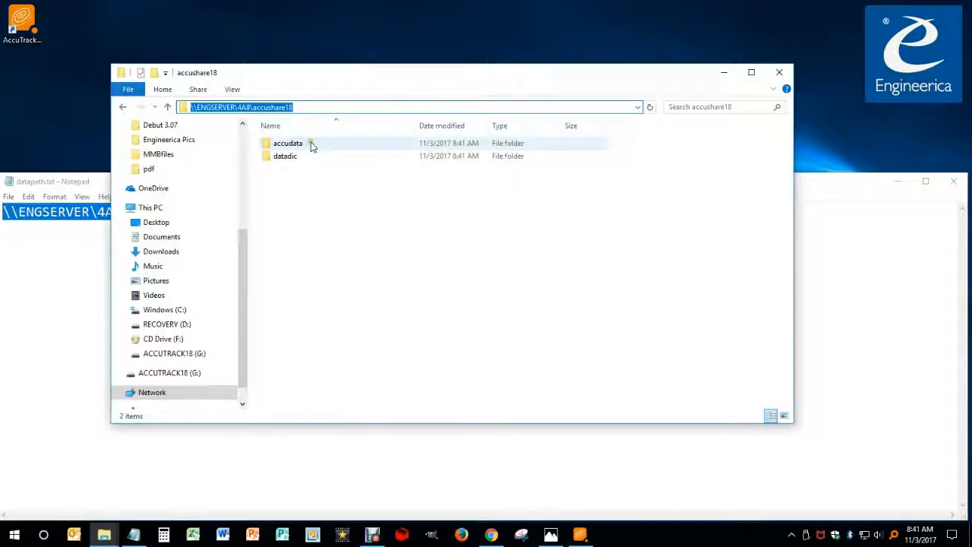
left_click(866, 194)
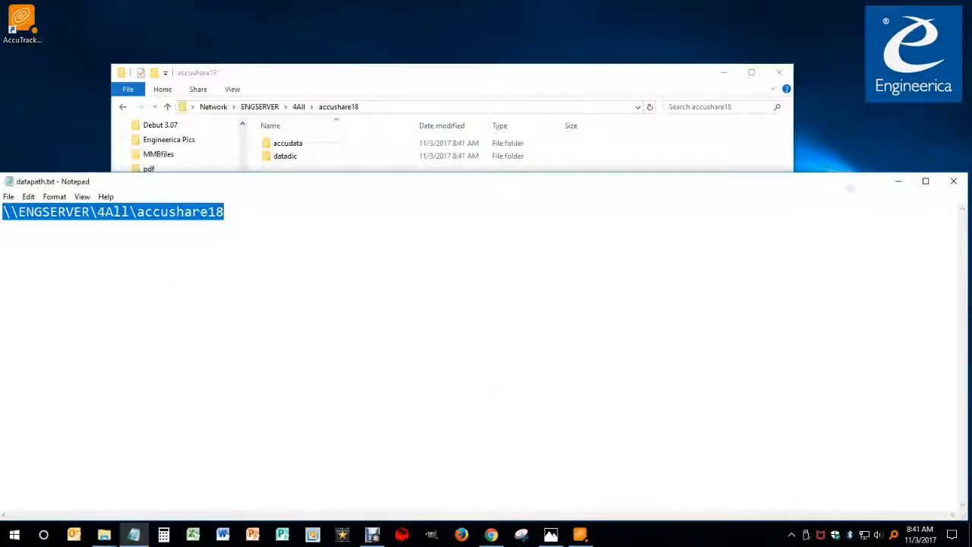
left_click(955, 181)
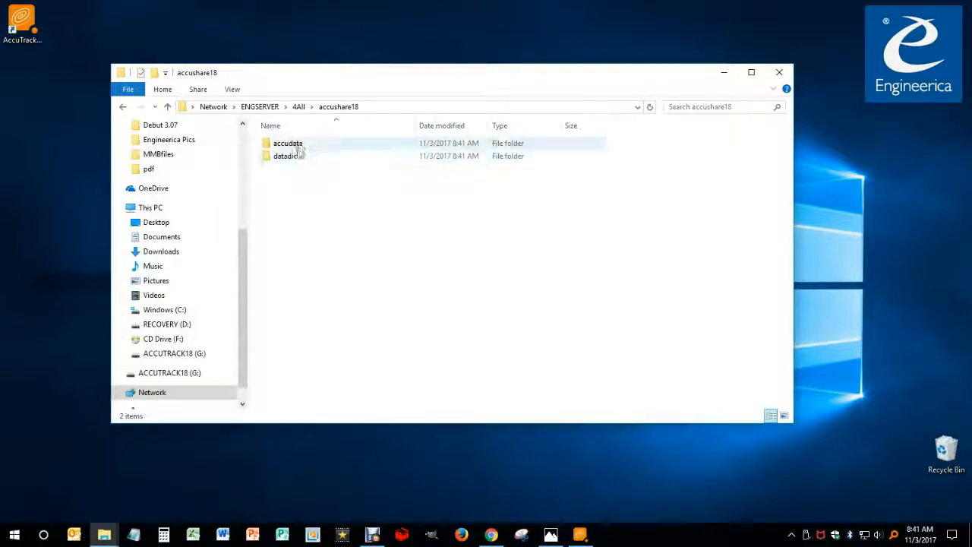
Examine the full network path of the accushare18 folder
left_click(379, 106)
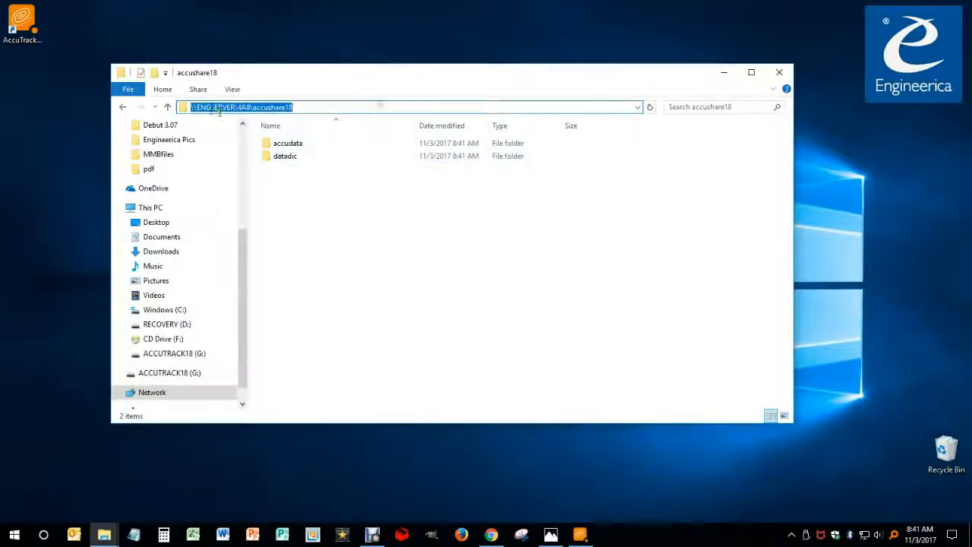
left_click(306, 107)
left_click_drag(194, 107, 295, 123)
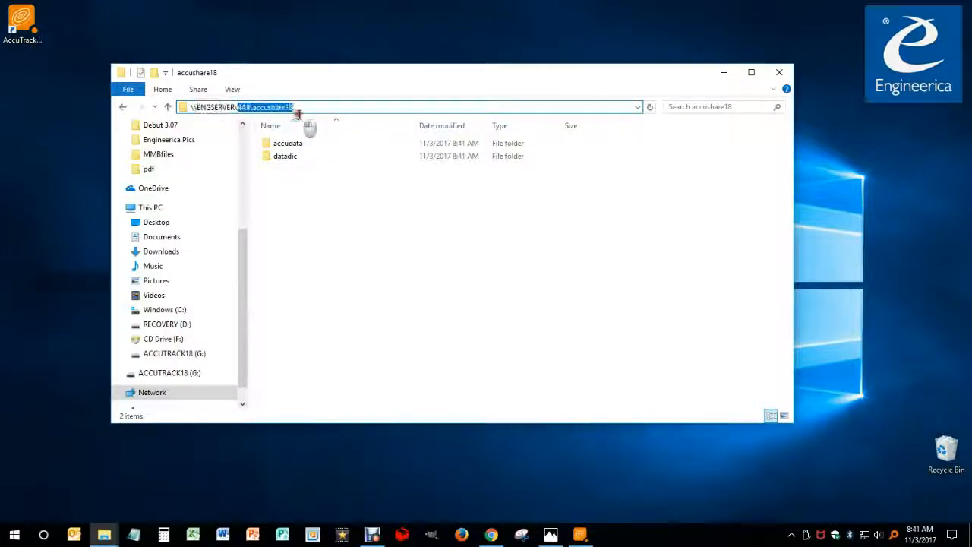
left_click(306, 107)
left_click(306, 188)
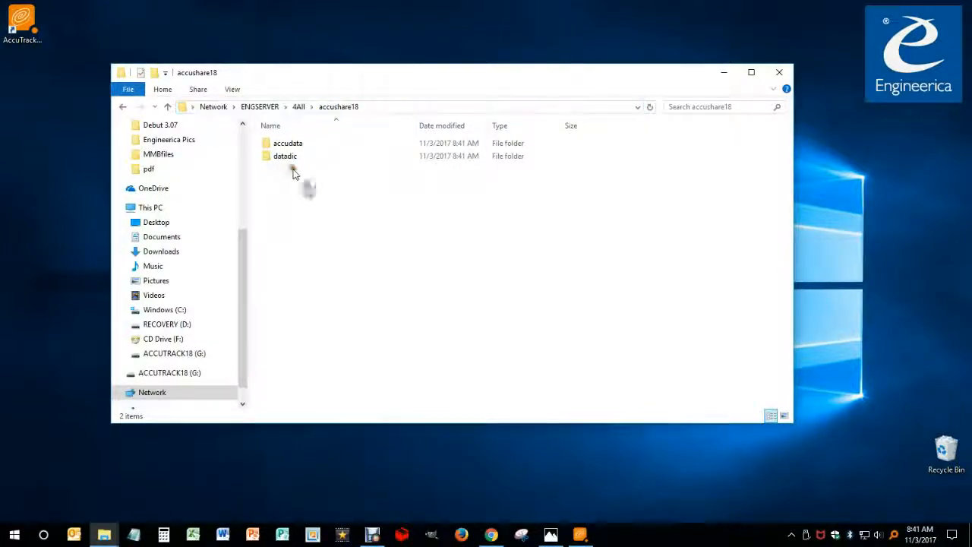
Copy the name of the accudata folder inside the accushare18 network folder without renaming it
left_click(296, 148)
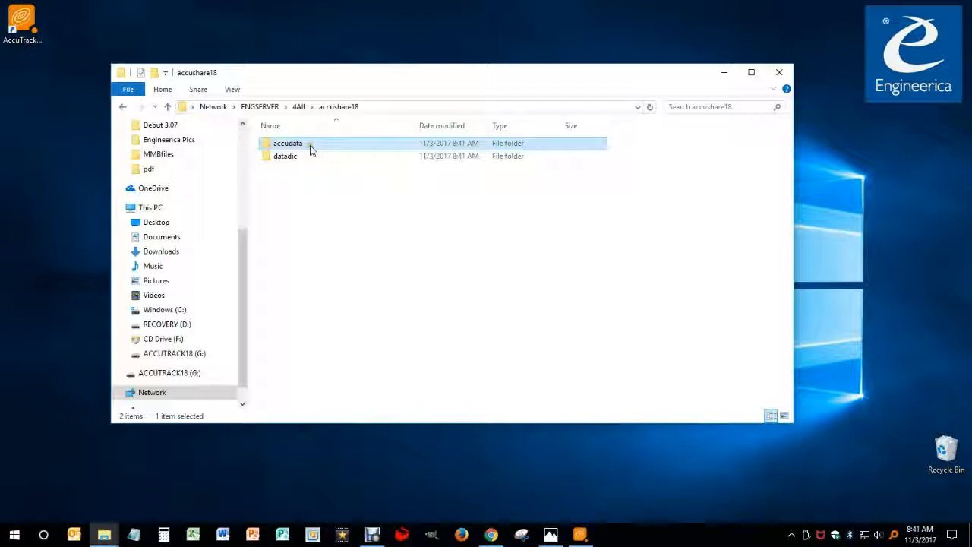
left_click(308, 145)
left_click_drag(307, 146, 263, 156)
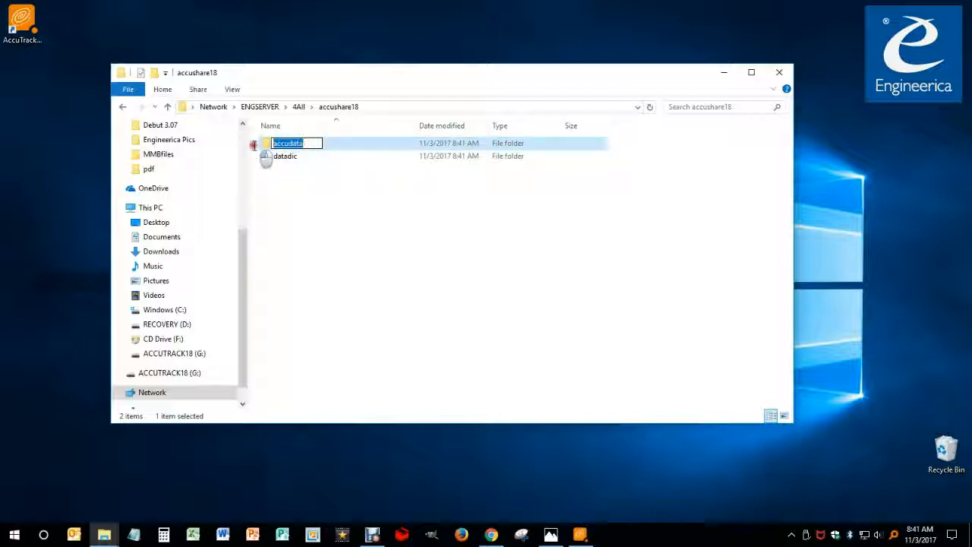
right_click(285, 146)
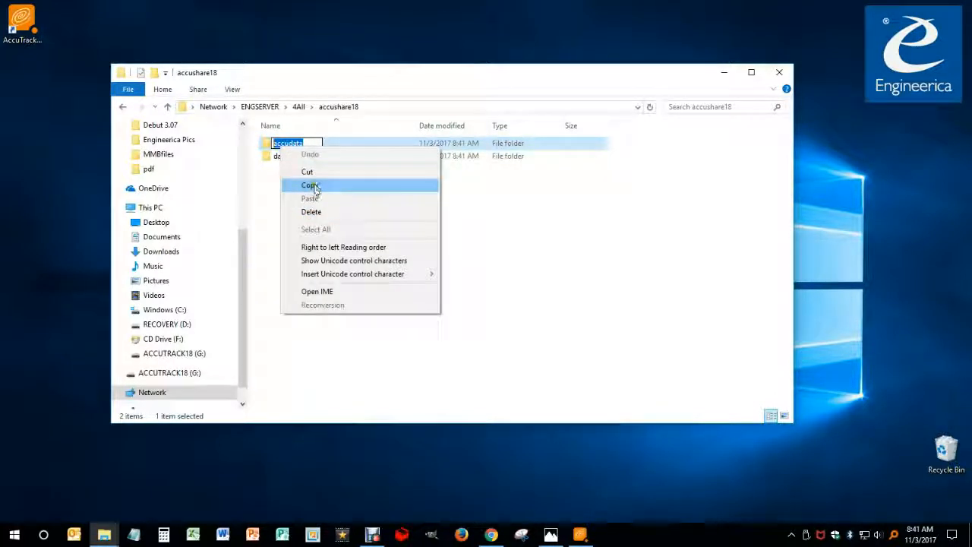
left_click(315, 188)
Extend the folder path to \\ENGSERVER\4All\accushare18\accudata and copy the full path
left_click(382, 106)
left_click(352, 104)
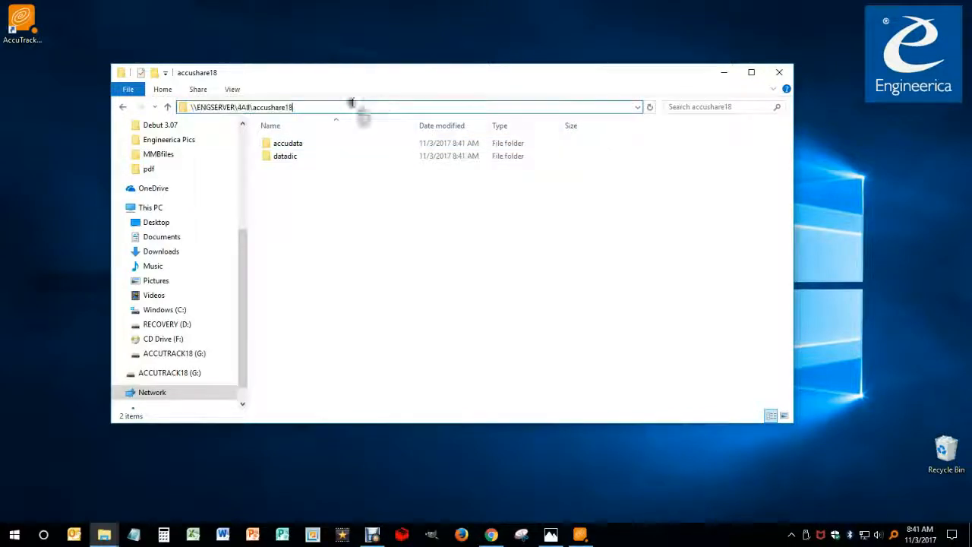
type("\\")
key("ctrl+v")
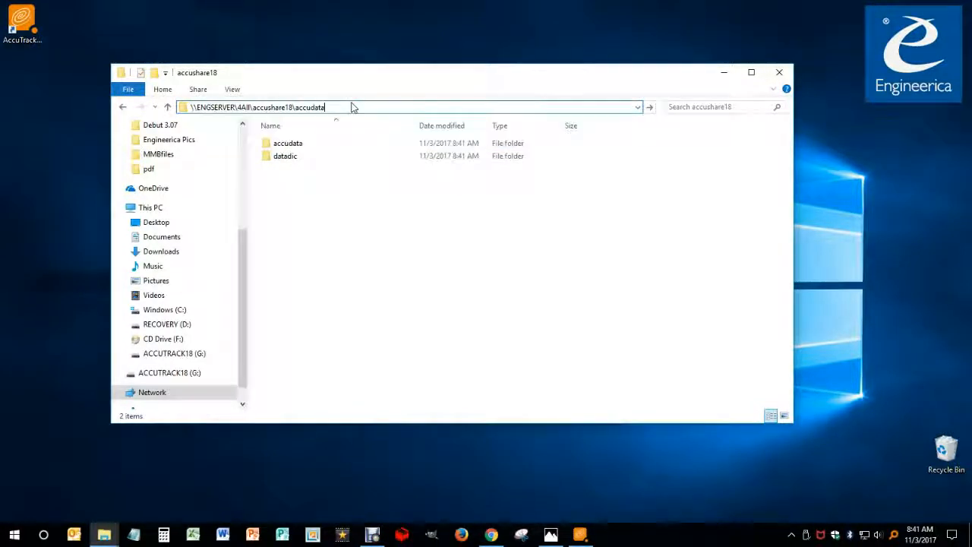
left_click(335, 107)
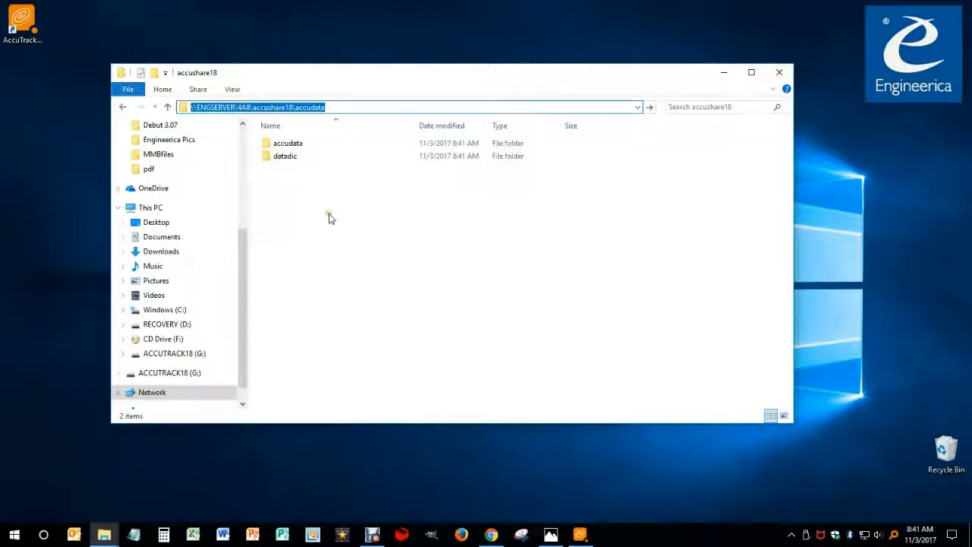
Switch to AccuTrack, replace the Database Folder path with \\ENGSERVER\4All\accushare18\accudata, and close the leftover accushare18 folder window
left_click(580, 534)
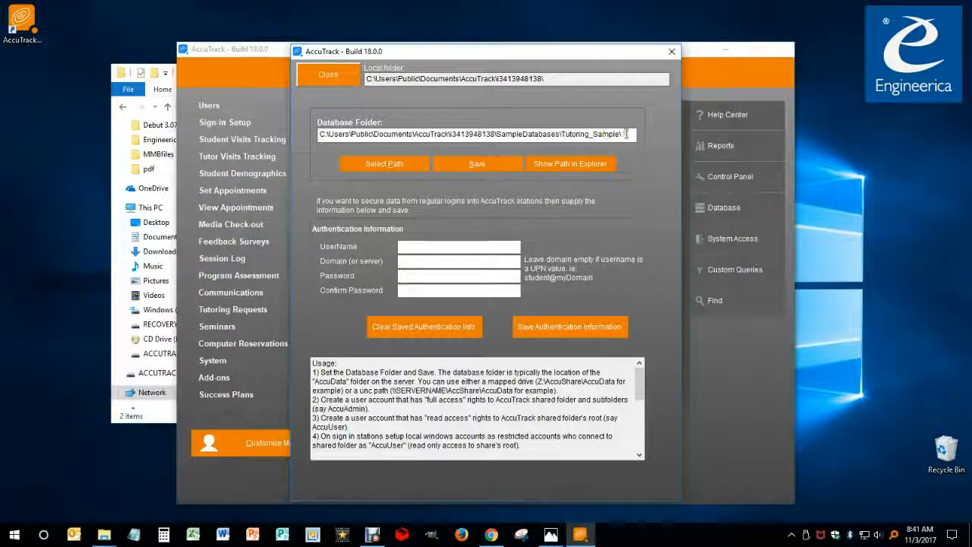
left_click_drag(629, 133, 319, 135)
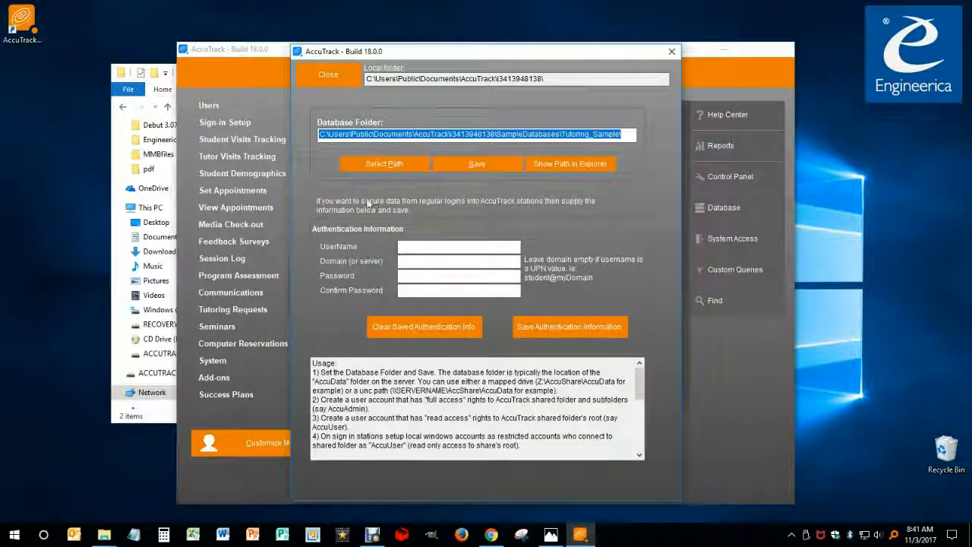
key("ctrl+v")
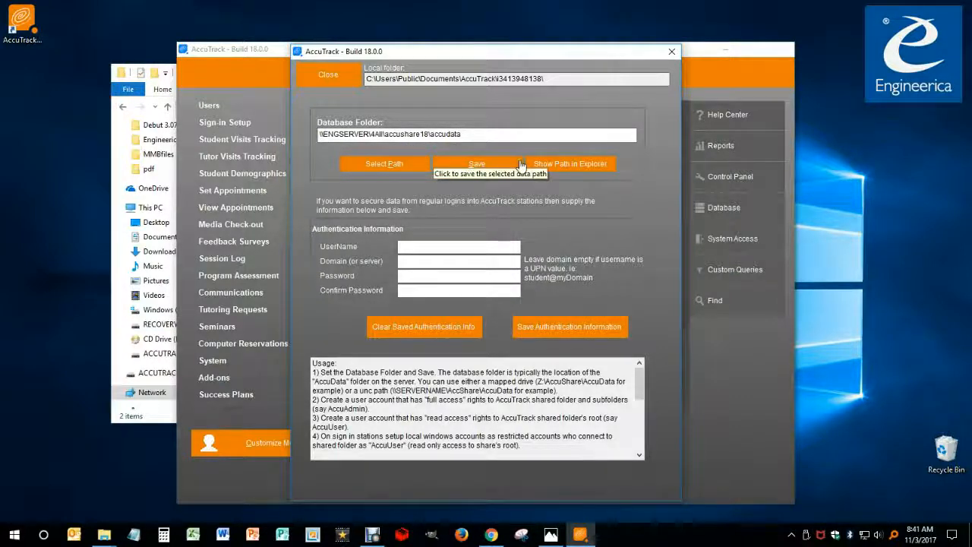
left_click(169, 89)
left_click(777, 72)
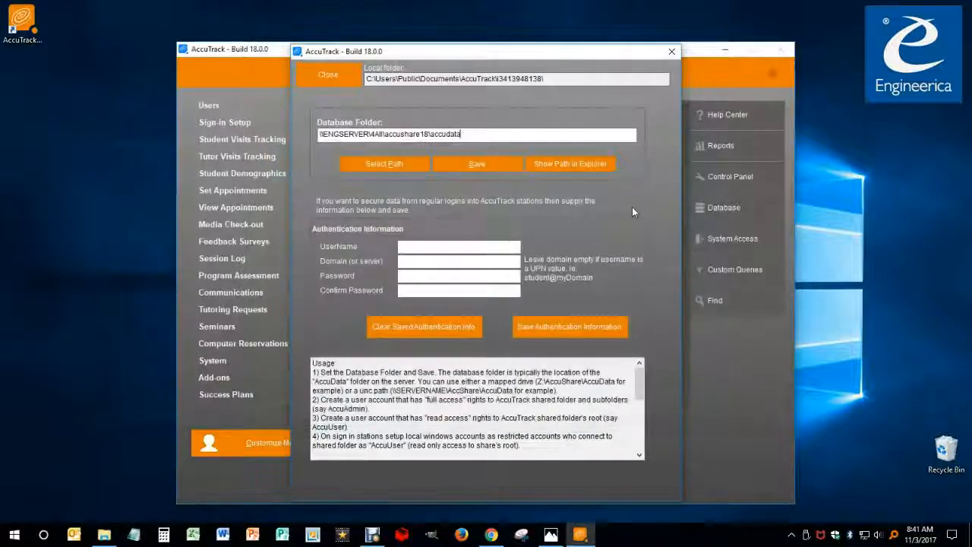
Show the entered database path in Explorer, look through the accudata files, and close the folder window
left_click(550, 166)
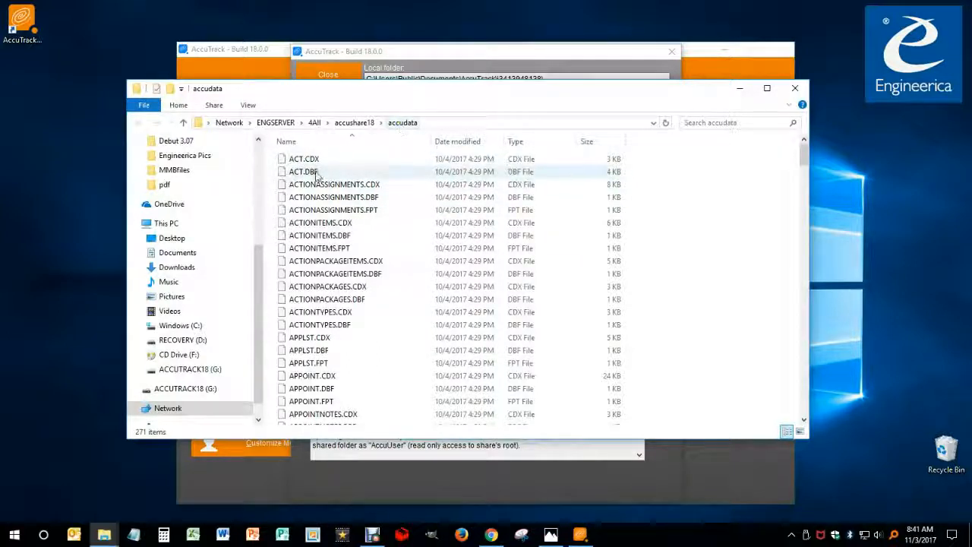
left_click(300, 199)
left_click(287, 261)
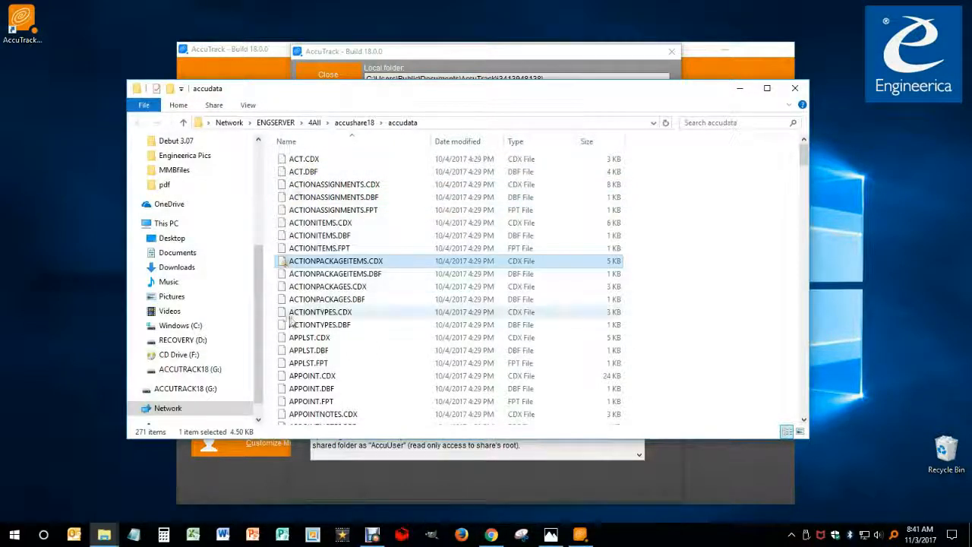
left_click(292, 313)
scroll(590, 313, "down", 15)
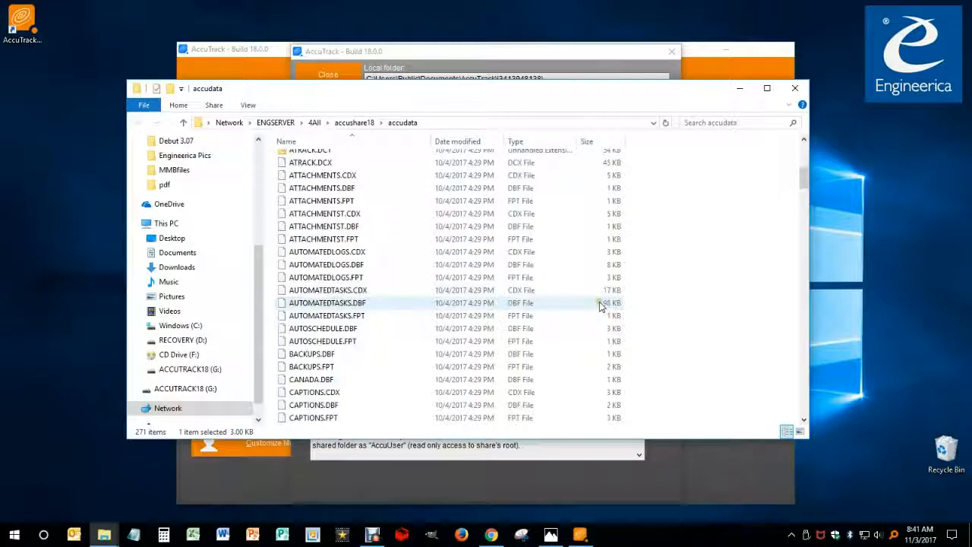
scroll(337, 245, "down", 15)
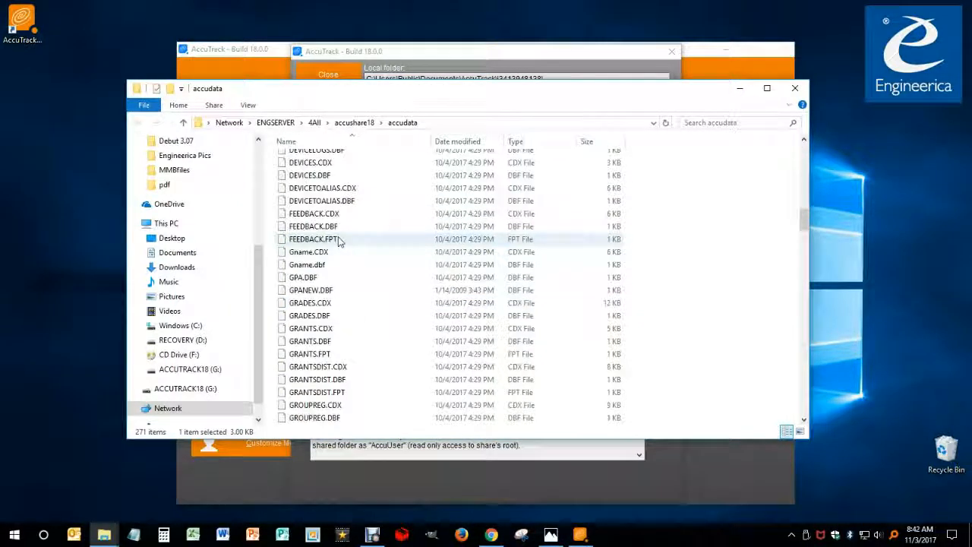
left_click(796, 89)
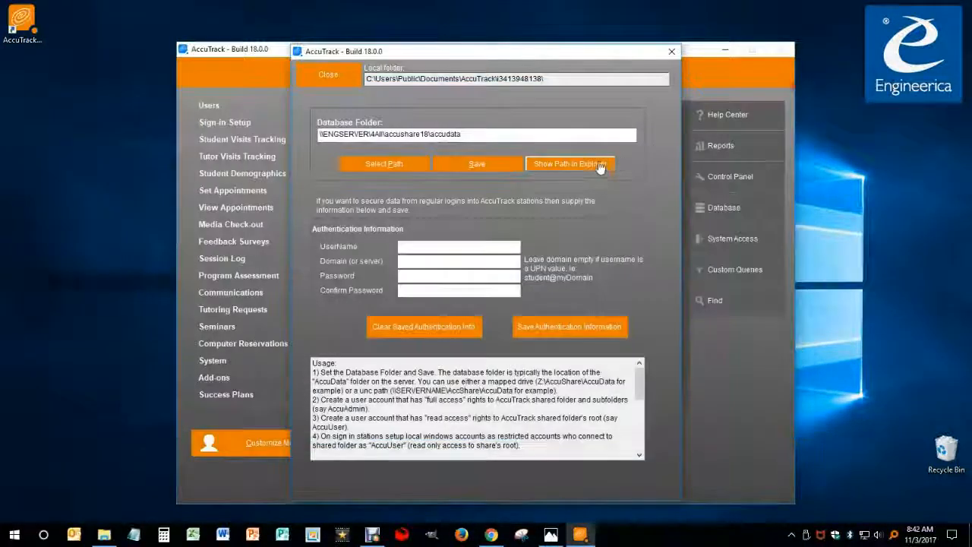
Save the new database folder path, acknowledge the notice, and exit AccuTrack
left_click(477, 166)
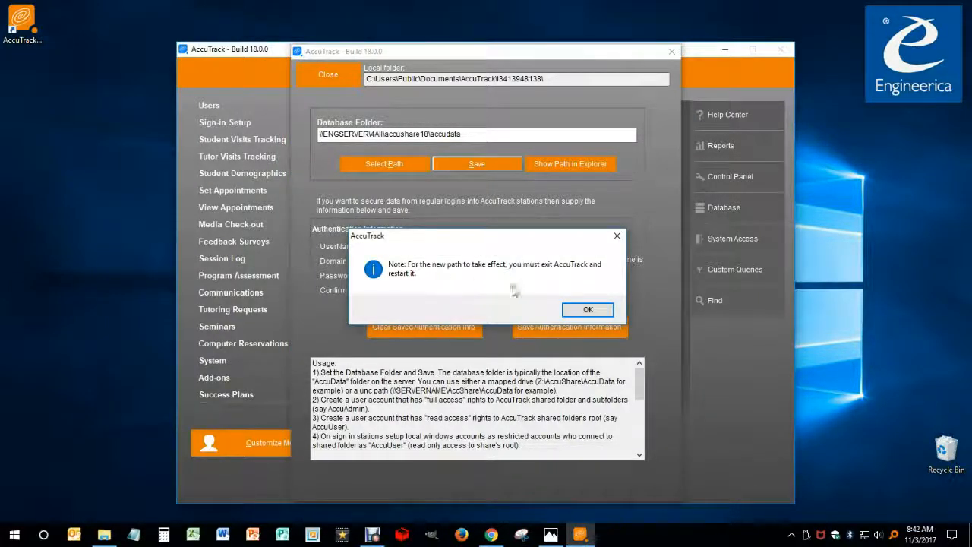
left_click(583, 318)
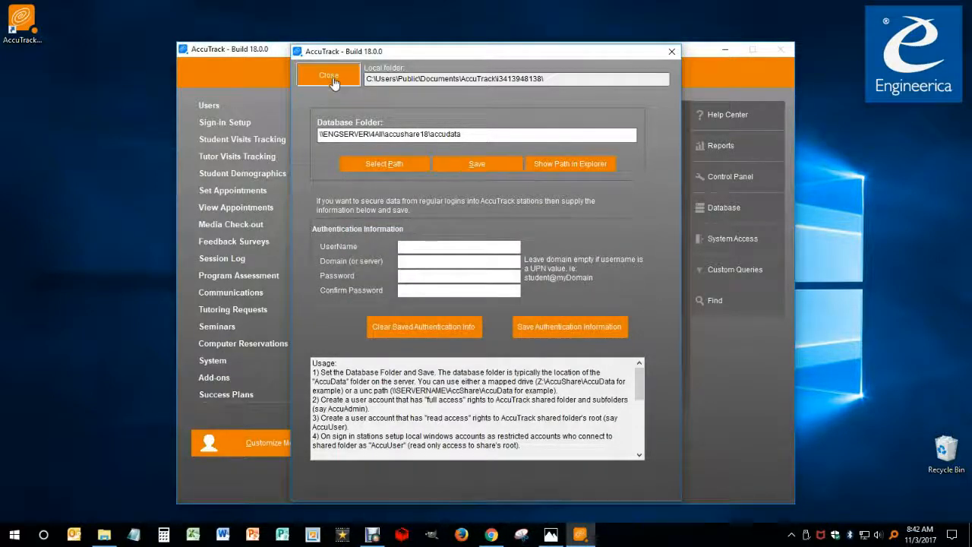
left_click(334, 76)
left_click(528, 444)
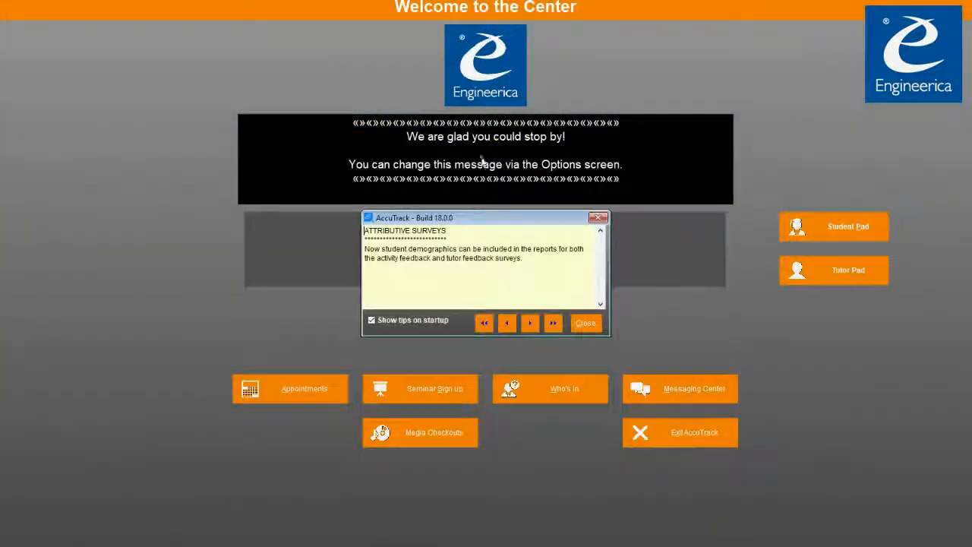
Dismiss the startup tip and sign in with the administrator ID and account password
left_click(588, 325)
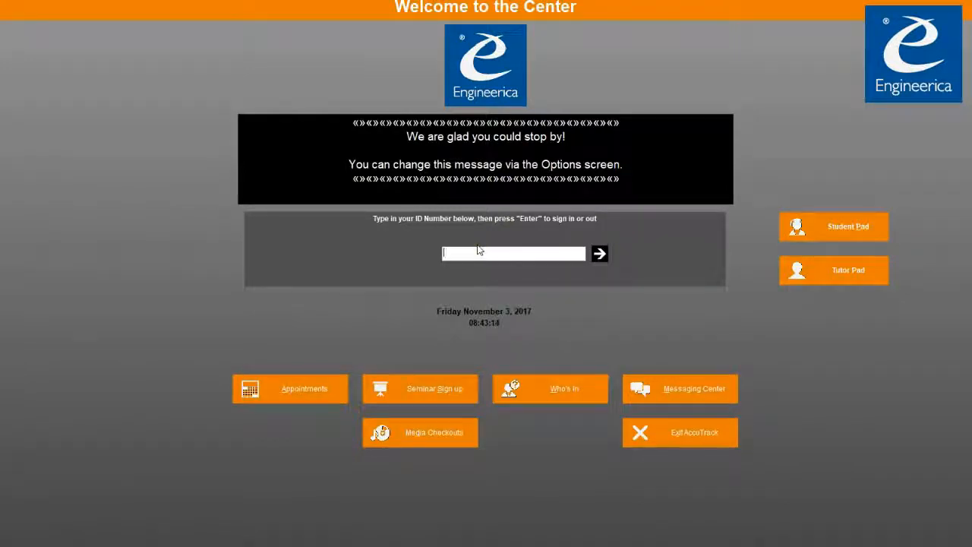
key("Return")
type("***")
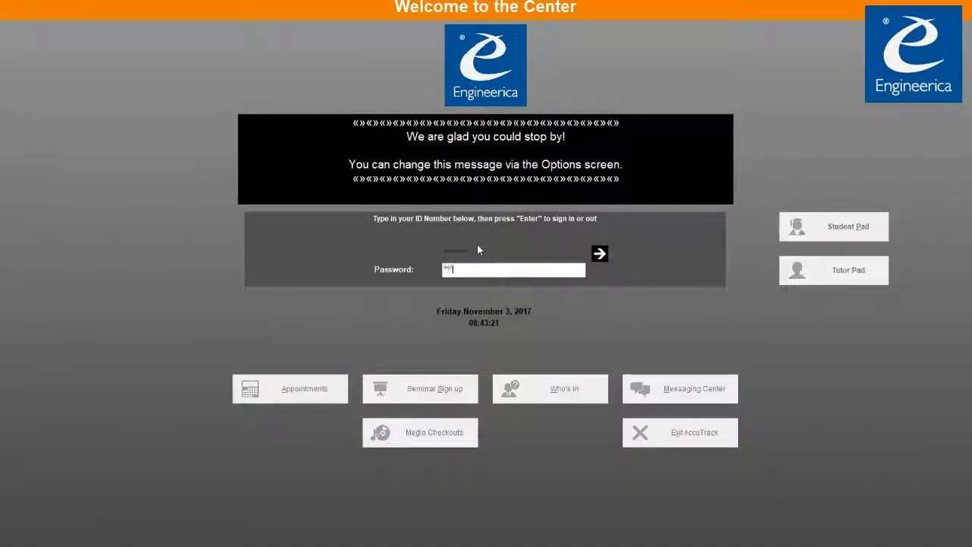
key("Return")
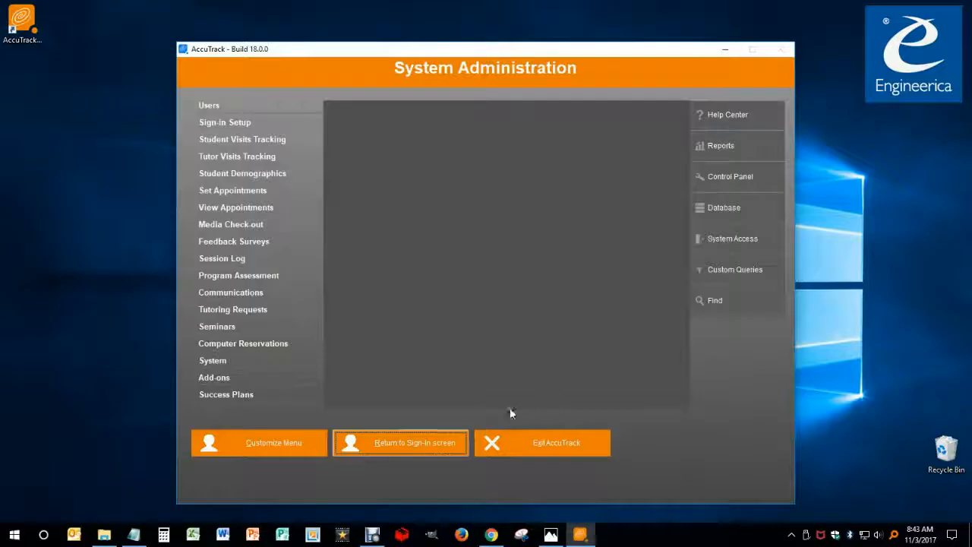
Review the student list among the user records of the new database and close it
left_click(220, 110)
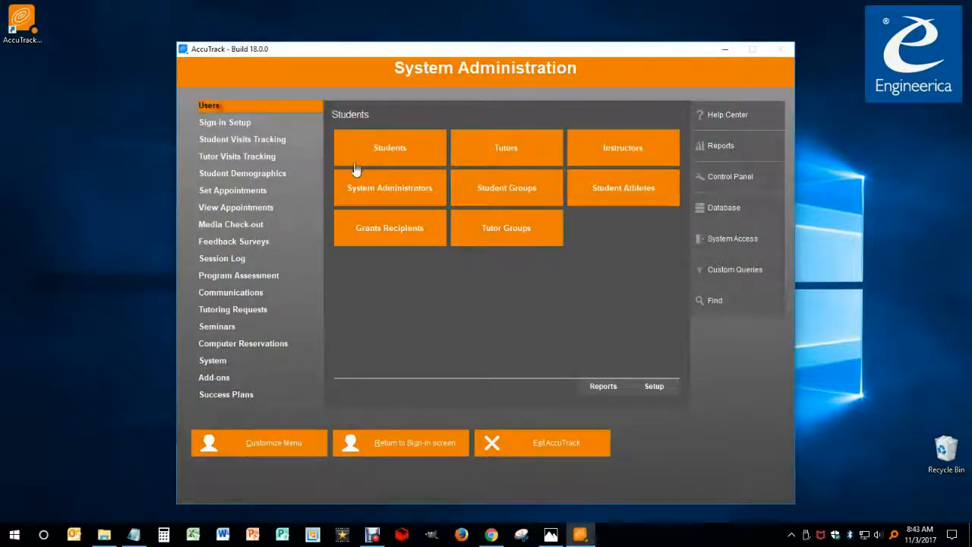
left_click(392, 151)
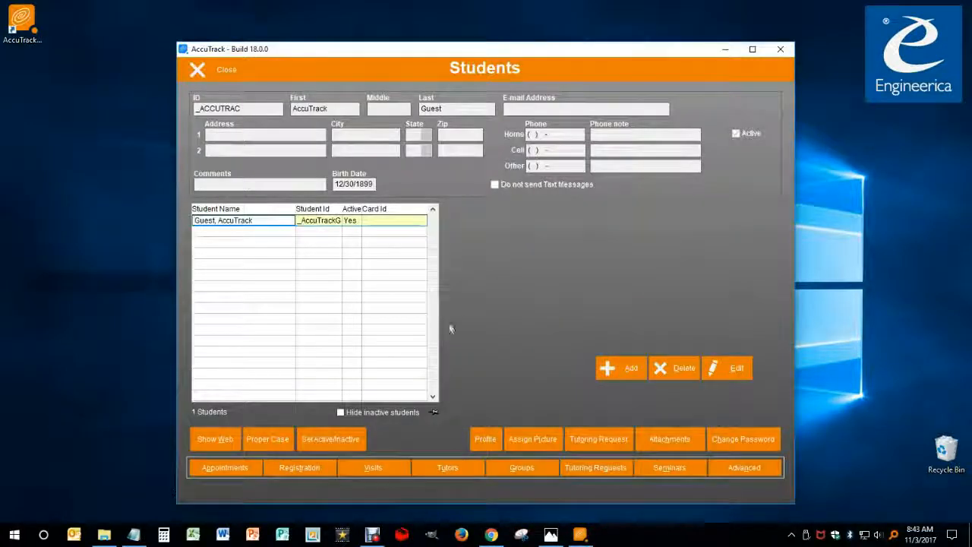
left_click(199, 69)
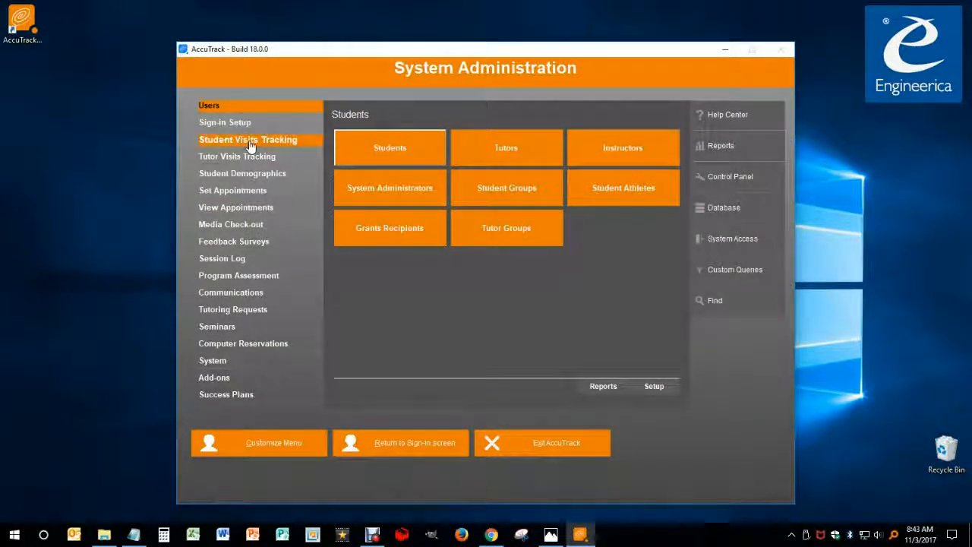
Check the student sign-in logs under visits tracking for existing entries, leaving them unedited
left_click(247, 140)
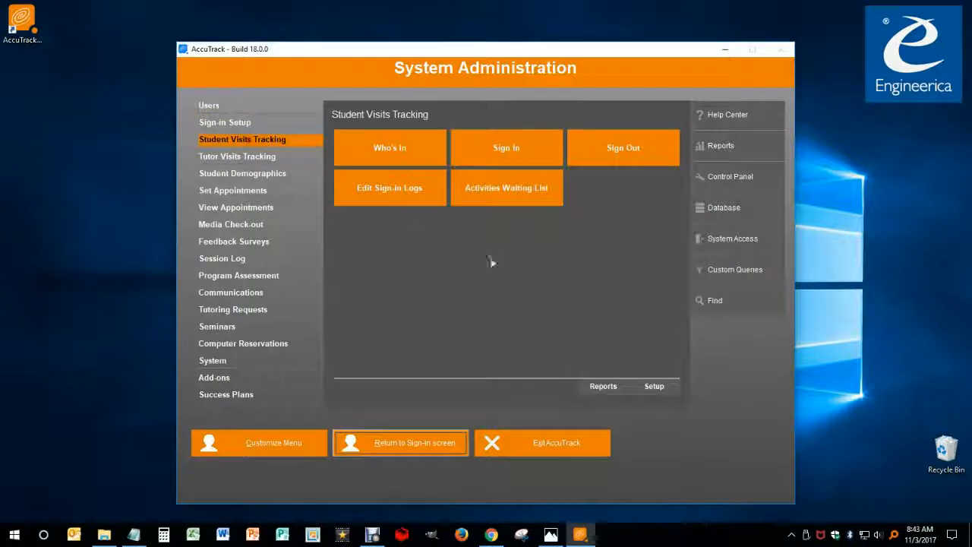
left_click(375, 197)
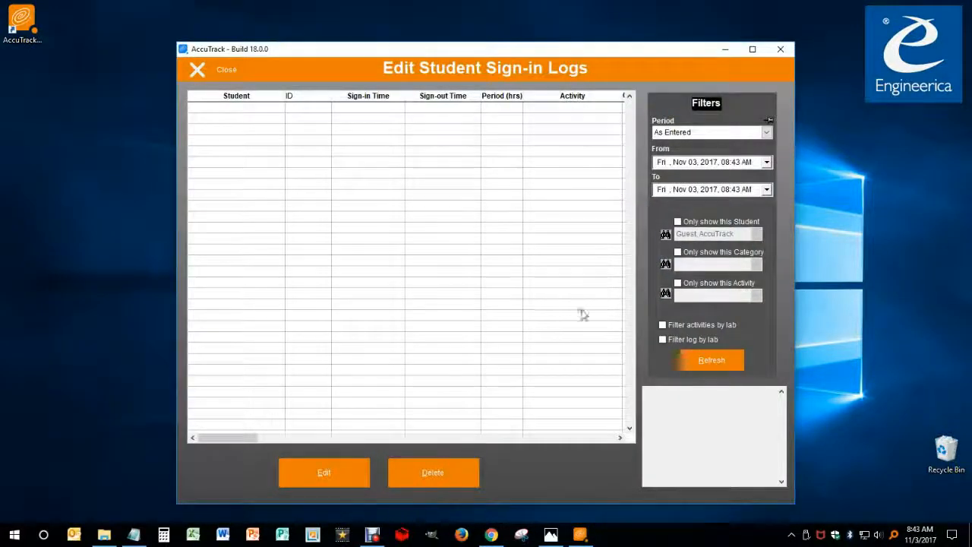
left_click(226, 70)
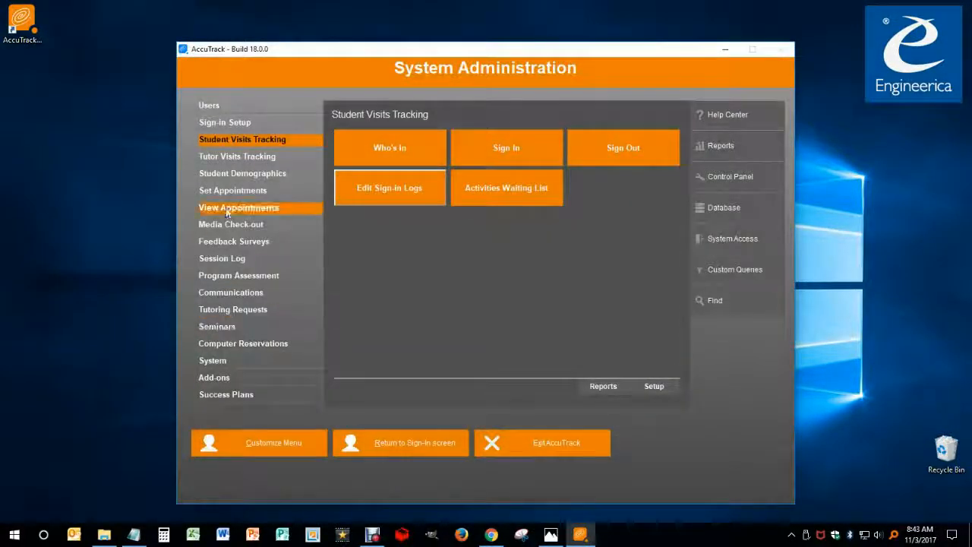
Check the sign-in setup's Categories & Activities for existing records and close the screen
left_click(235, 123)
left_click(391, 148)
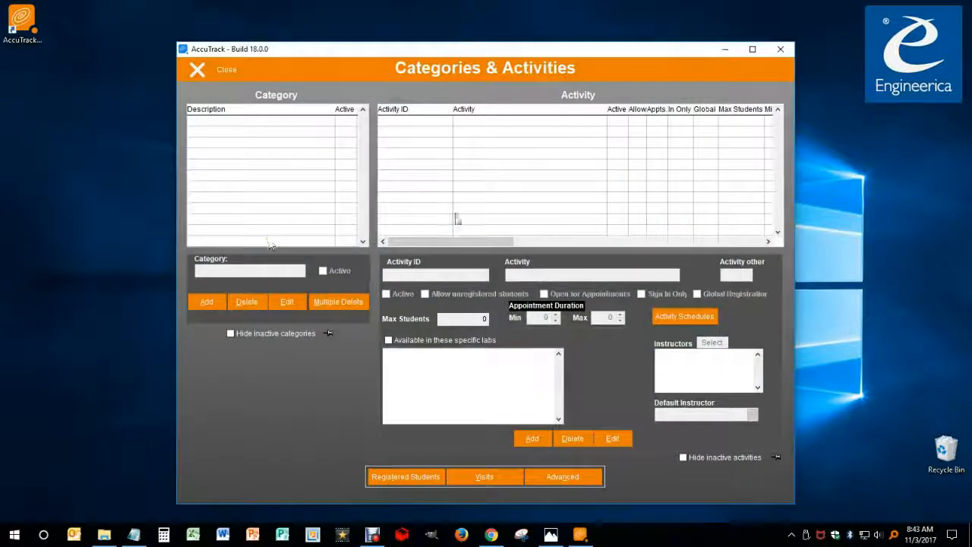
left_click(206, 75)
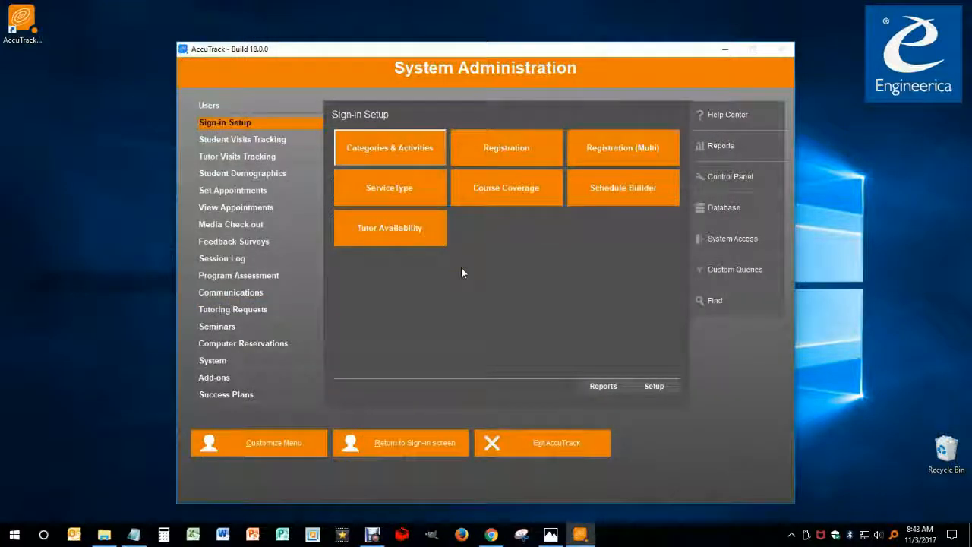
left_click(552, 532)
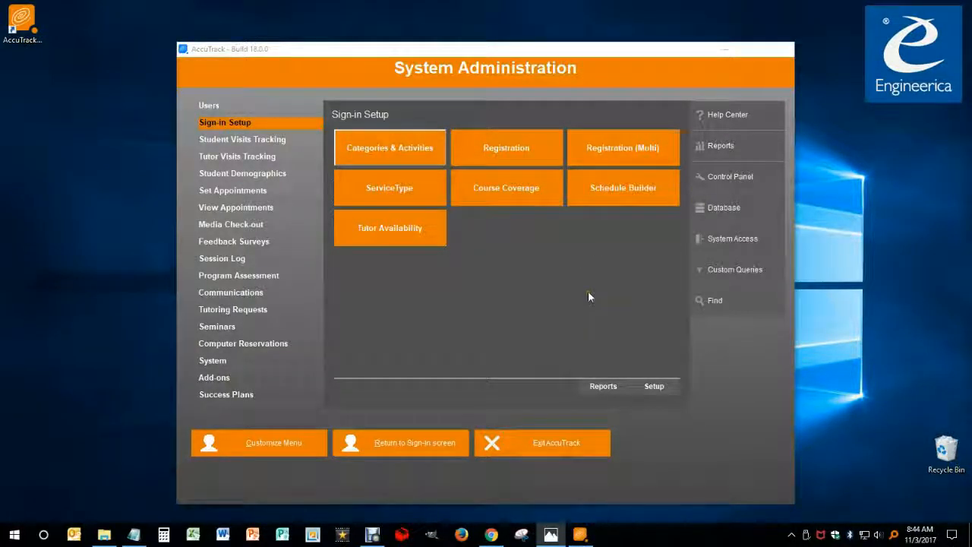
Open the database import wizard and examine its file browser and target table options without choosing any
left_click(711, 211)
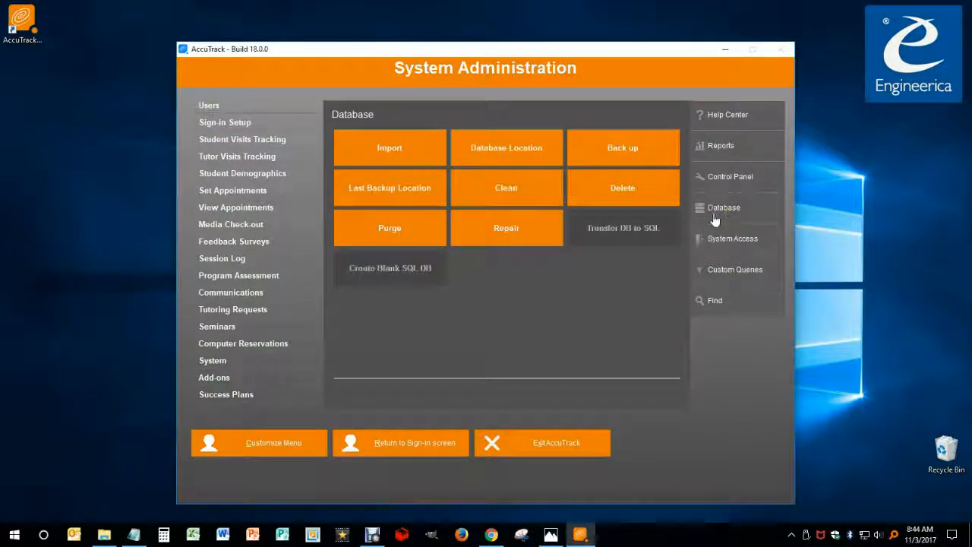
left_click(388, 154)
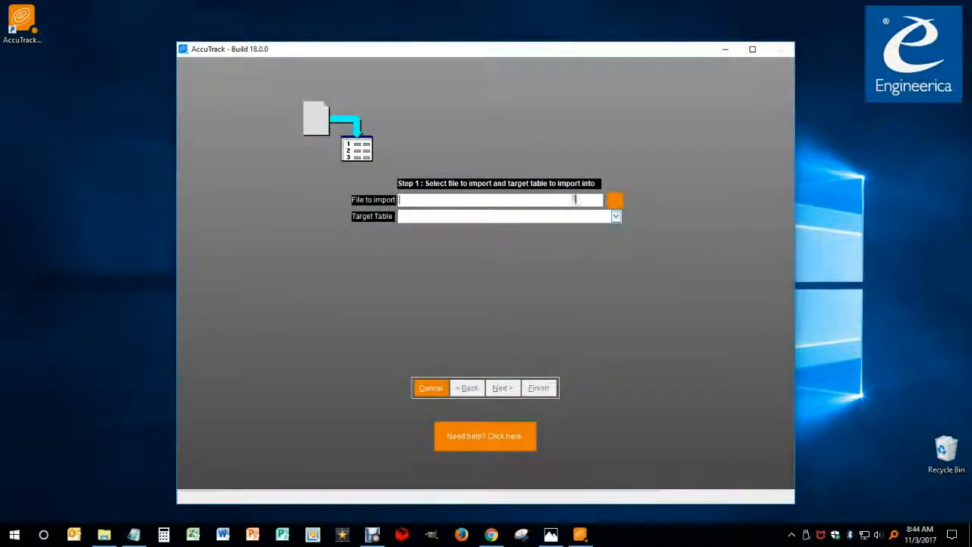
left_click(615, 201)
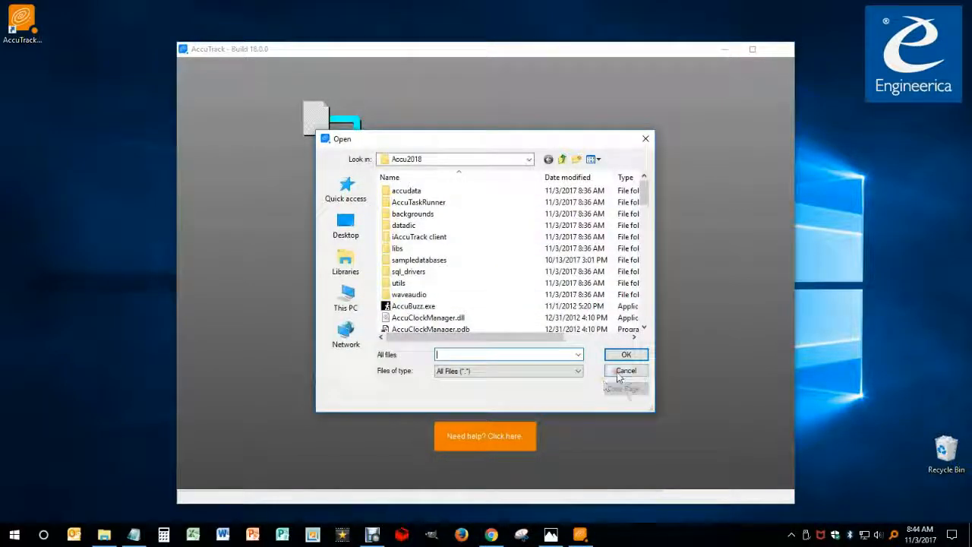
left_click(619, 372)
left_click(614, 218)
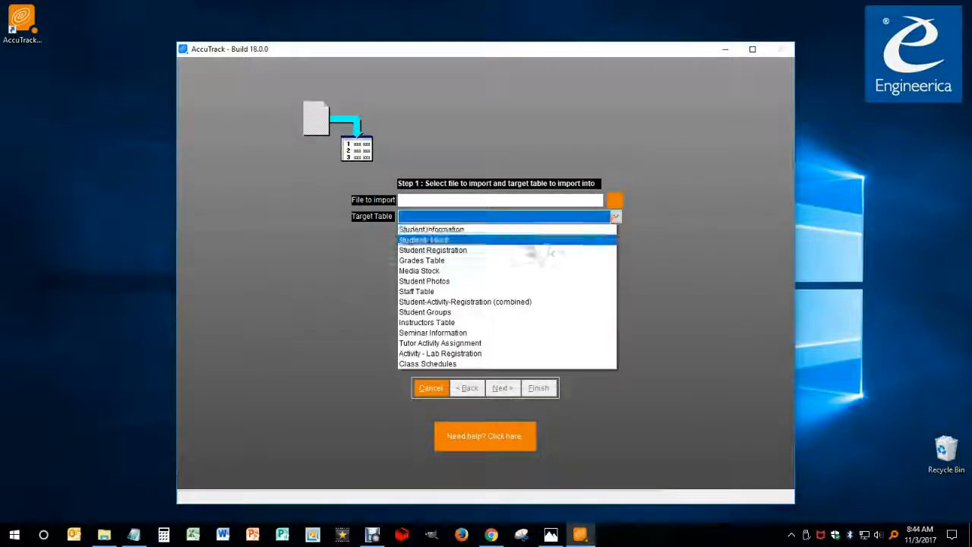
left_click(656, 291)
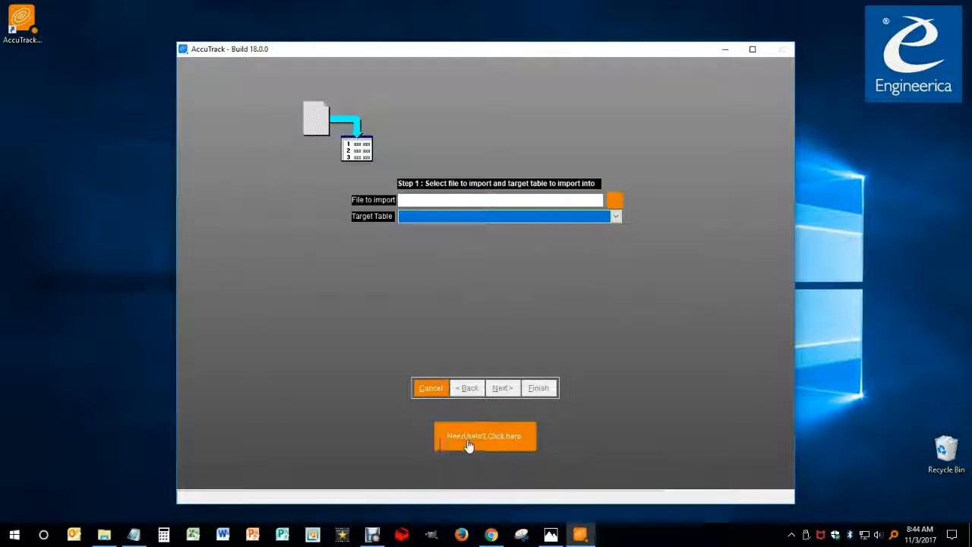
Open the import wizard's online help and read the accepted file formats and the list of import types
left_click(494, 444)
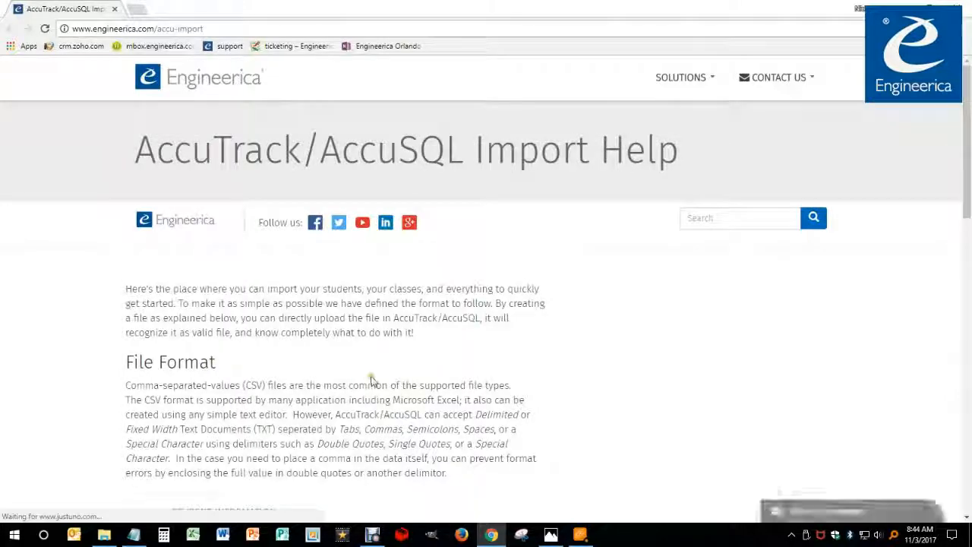
scroll(353, 361, "down", 2)
scroll(308, 319, "down", 1)
scroll(296, 300, "up", 1)
scroll(283, 295, "up", 1)
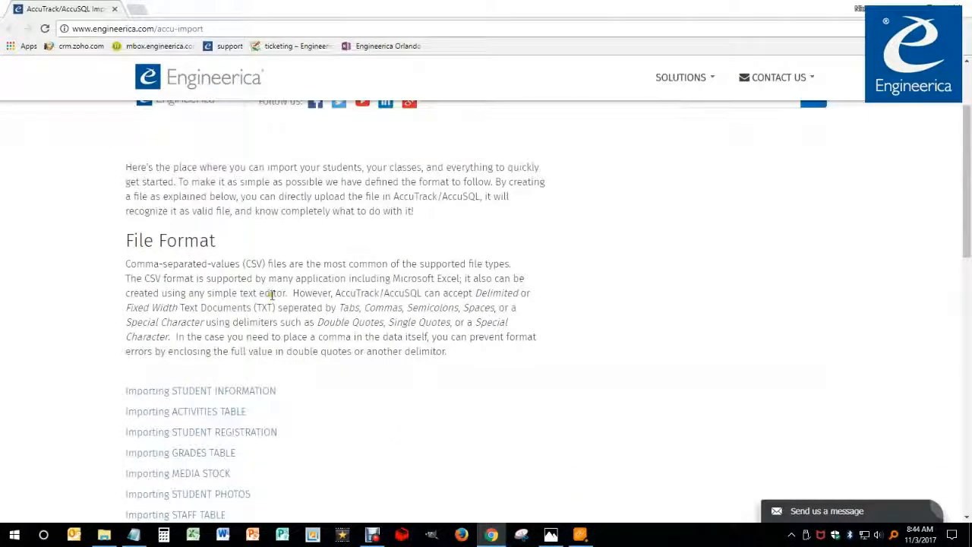
Open the Importing STUDENT INFORMATION guide and review its mappable columns, field explanations, example file and import behaviors
left_click(218, 394)
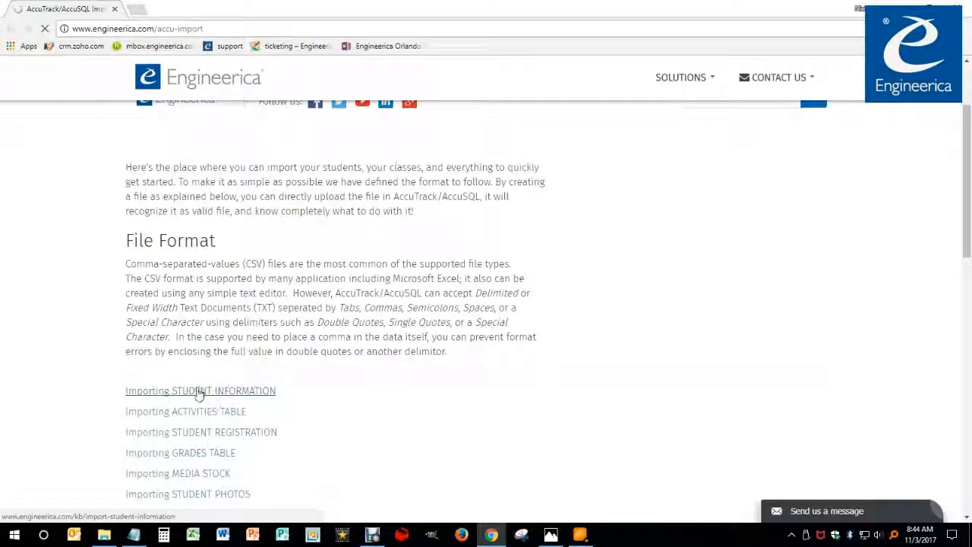
scroll(284, 376, "down", 2)
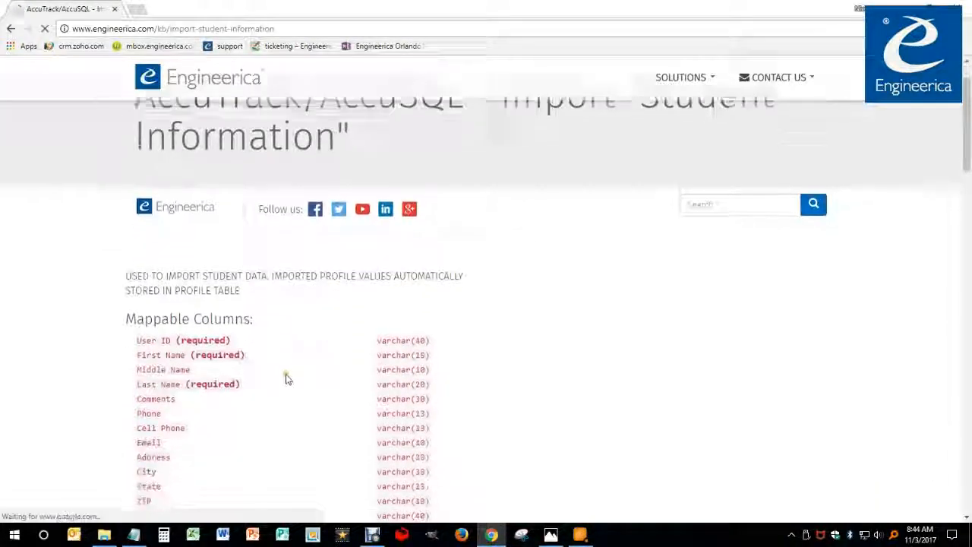
scroll(282, 371, "down", 2)
scroll(281, 310, "up", 1)
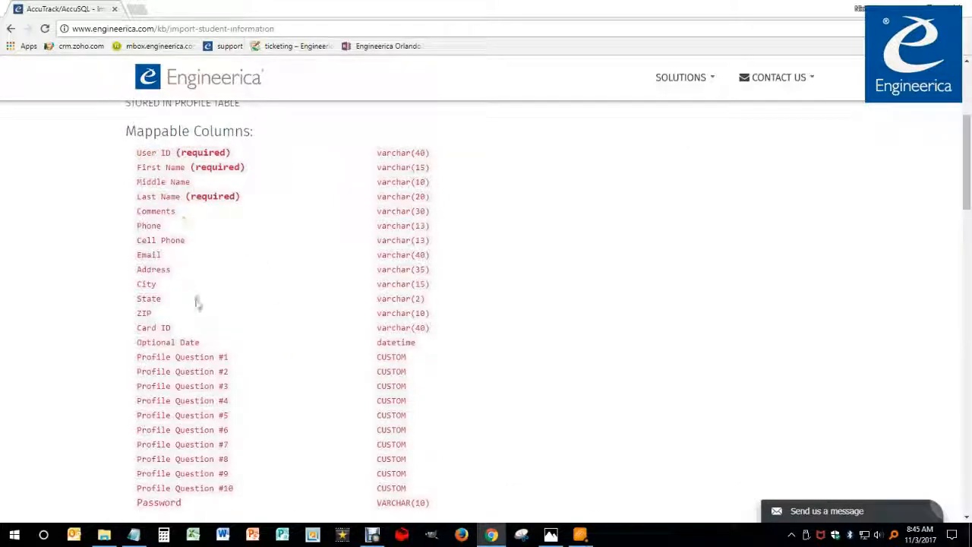
scroll(174, 288, "down", 2)
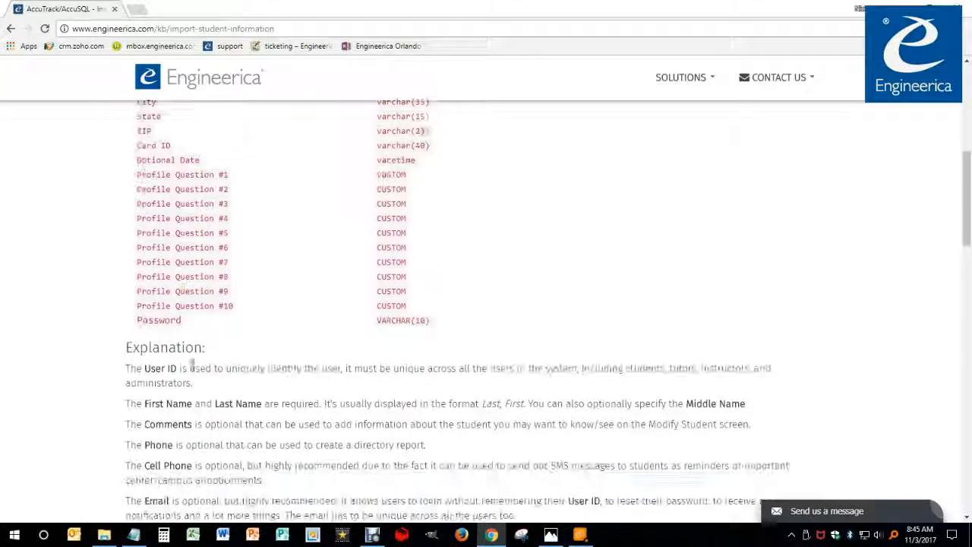
scroll(191, 367, "down", 5)
scroll(197, 368, "down", 3)
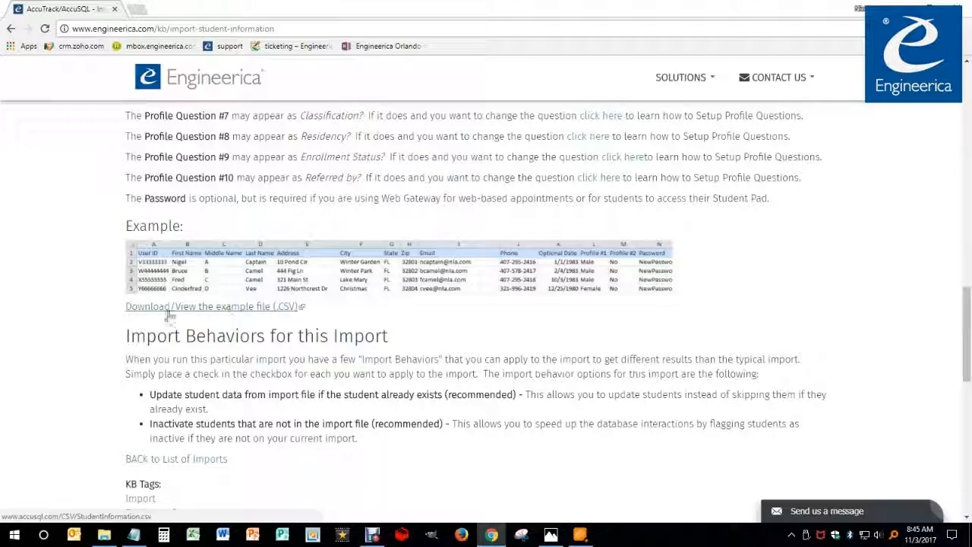
scroll(242, 416, "down", 1)
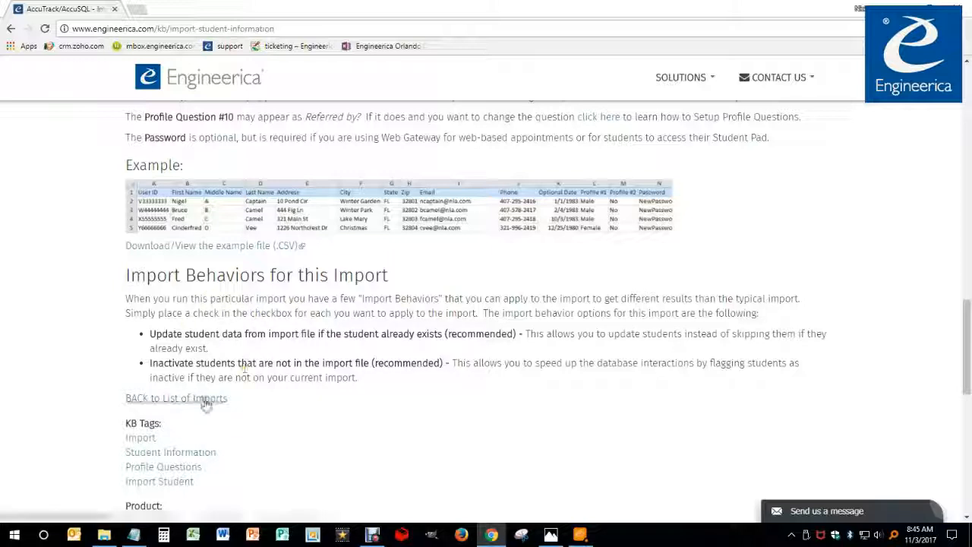
scroll(218, 316, "down", 2)
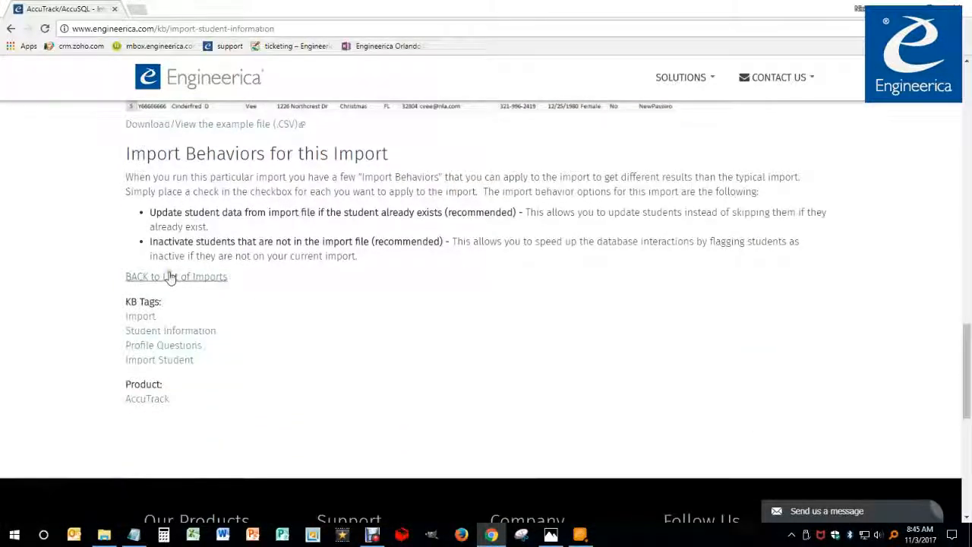
scroll(187, 277, "up", 1)
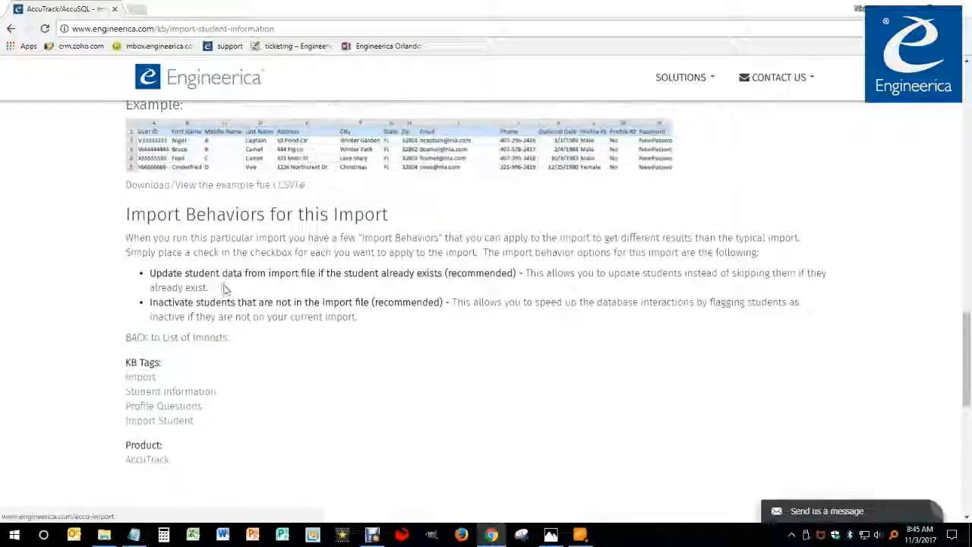
Return to the list of imports and look through the remaining import guides, sample files download and webinar links
left_click(199, 343)
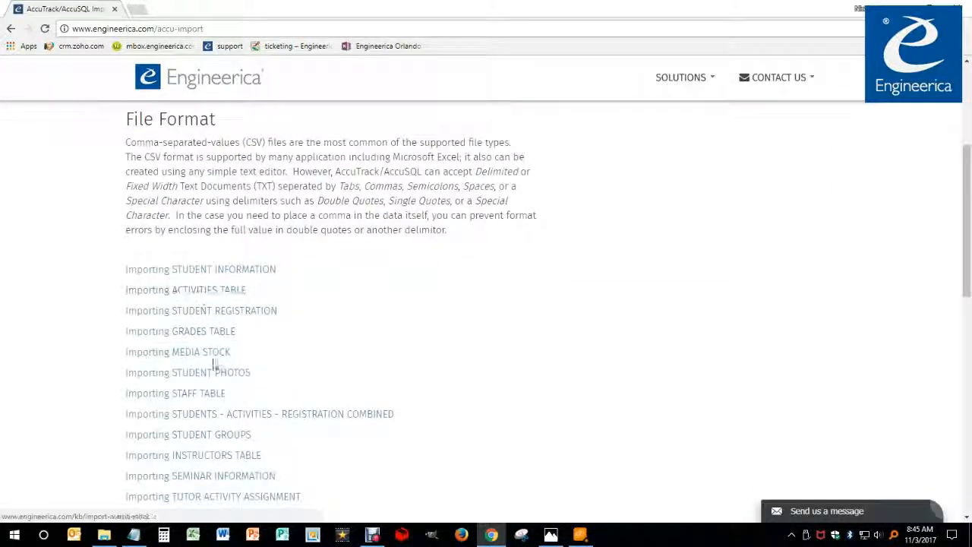
scroll(206, 434, "down", 2)
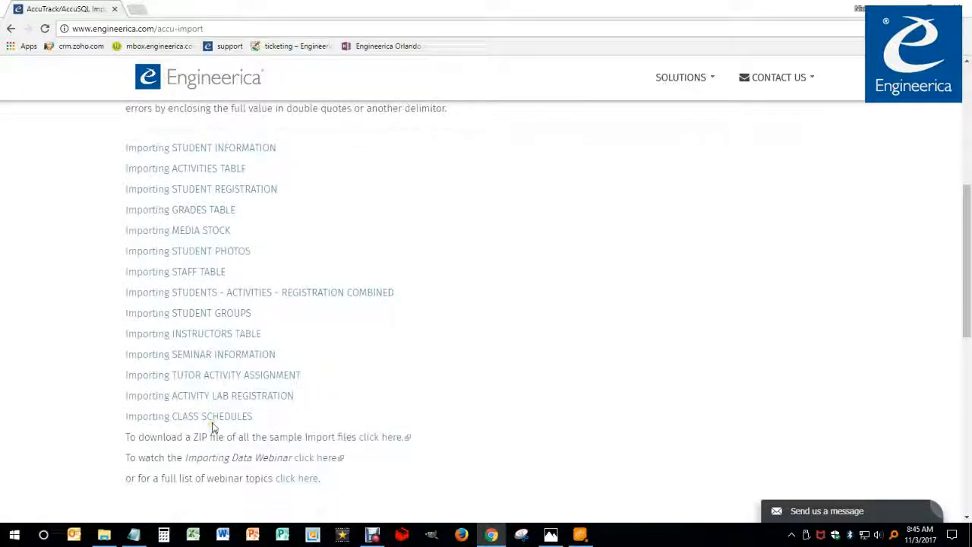
scroll(220, 302, "down", 2)
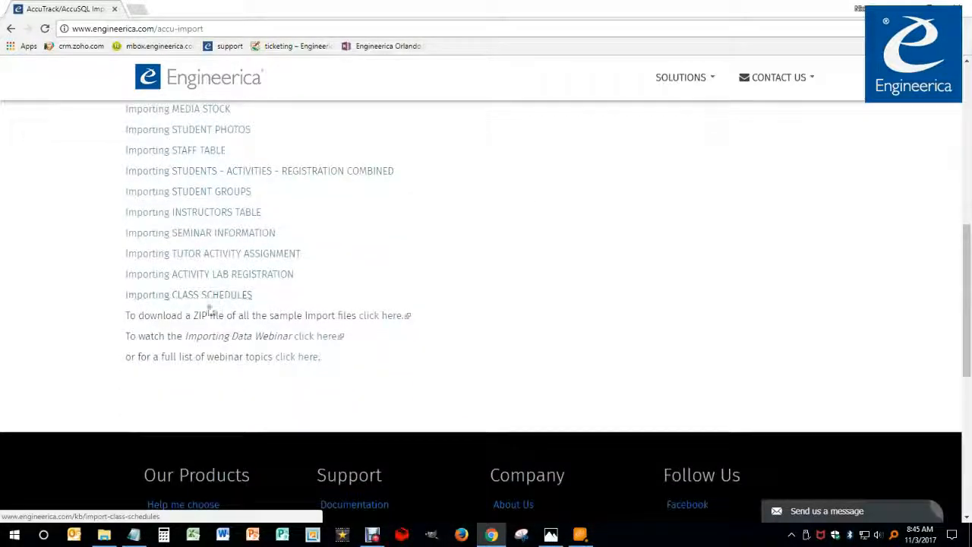